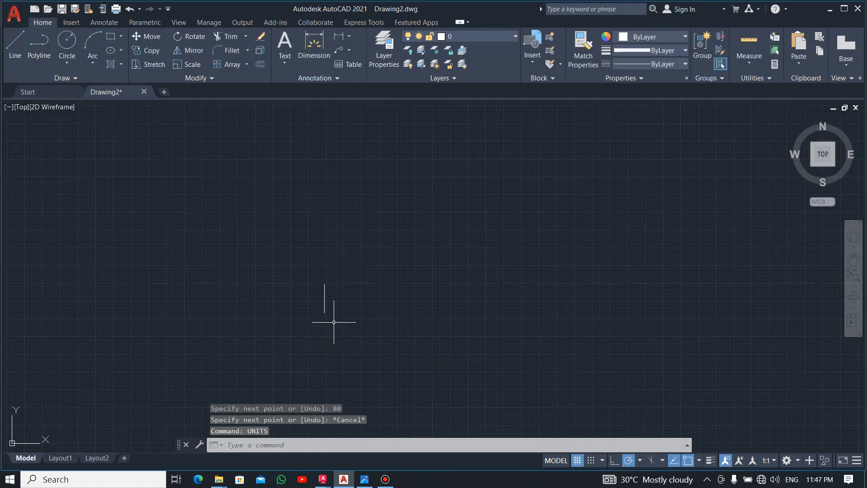
Step: Draw a 50-unit horizontal line extending right from the upper endpoint of the vertical line
{"action": "scroll", "coordinate": [321, 291], "scroll_direction": "up", "scroll_amount": 5}
{"action": "scroll", "coordinate": [348, 325], "scroll_direction": "down", "scroll_amount": 2}
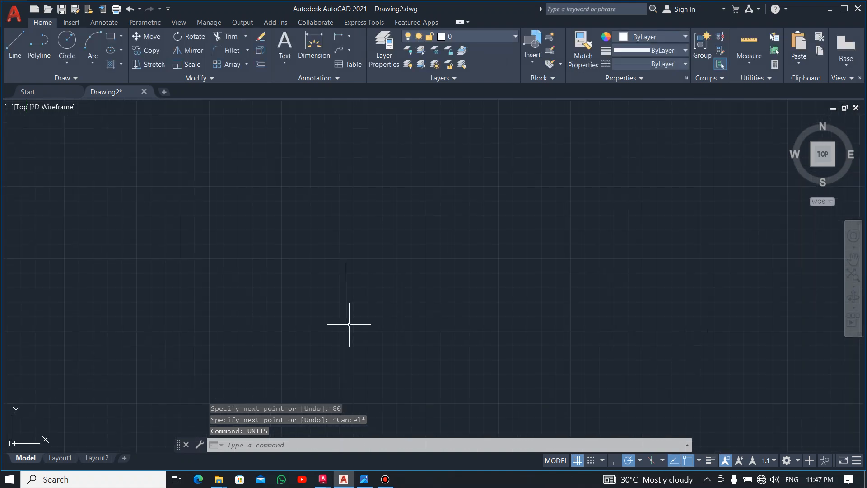
{"action": "middle_click_drag", "start_coordinate": [368, 318], "coordinate": [402, 251]}
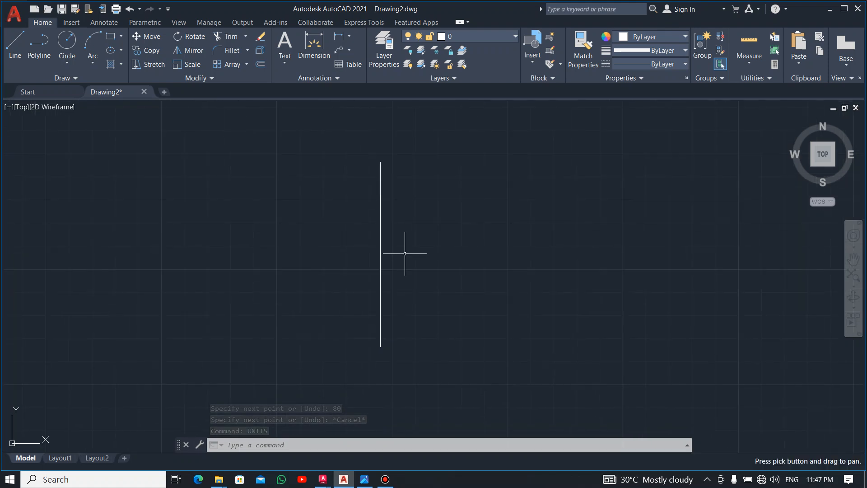
{"action": "middle_click_drag", "start_coordinate": [420, 217], "coordinate": [414, 226]}
{"action": "scroll", "coordinate": [411, 230], "scroll_direction": "up", "scroll_amount": 2}
{"action": "scroll", "coordinate": [411, 231], "scroll_direction": "down", "scroll_amount": 2}
{"action": "type", "text": "l"}
{"action": "key", "text": "Return"}
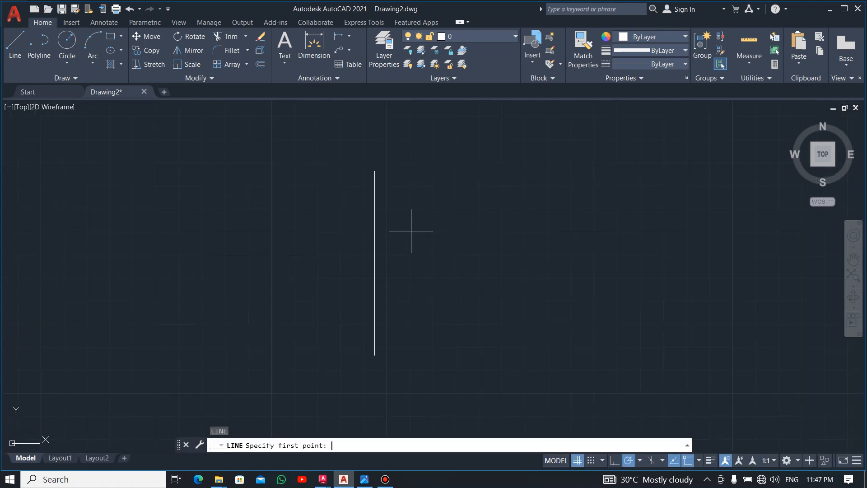
{"action": "left_click", "coordinate": [374, 170]}
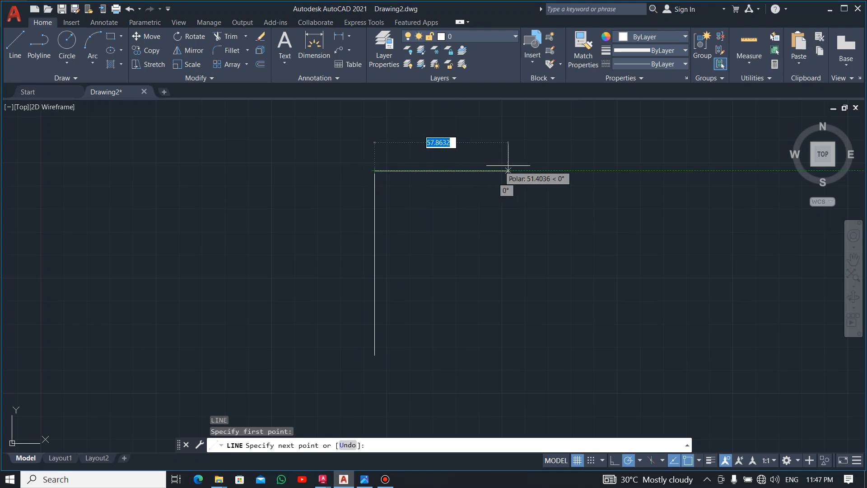
{"action": "type", "text": "50"}
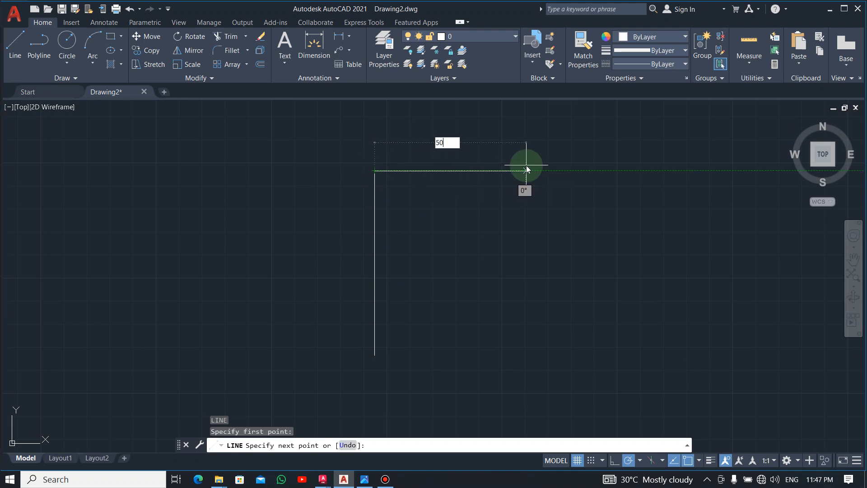
{"action": "key", "text": "Return"}
{"action": "key", "text": "Escape"}
Step: Check the reference drawing and draw a 20-diameter circle centred on the corner where the two lines meet
{"action": "key", "text": "alt+Tab"}
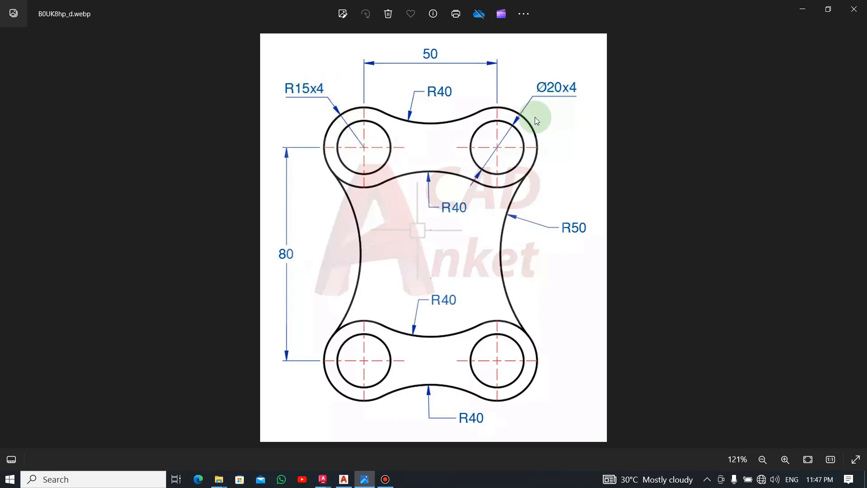
{"action": "key", "text": "alt+Tab"}
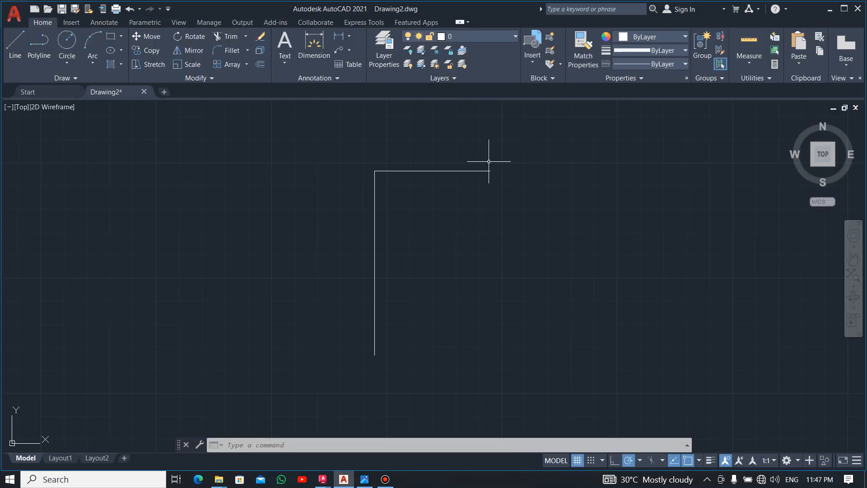
{"action": "type", "text": "c"}
{"action": "key", "text": "Return"}
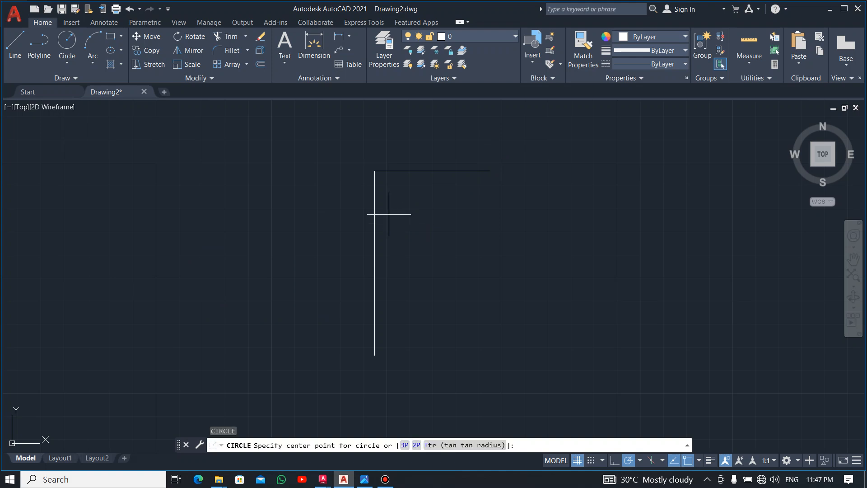
{"action": "left_click", "coordinate": [375, 170]}
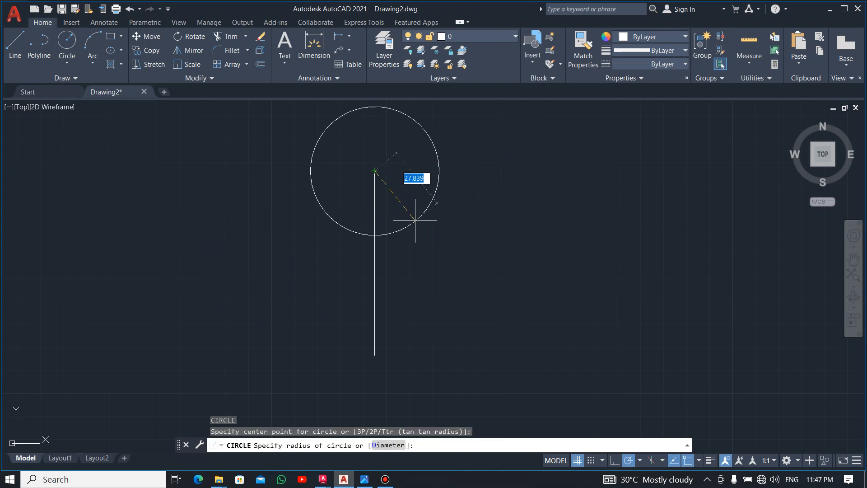
{"action": "type", "text": "d"}
{"action": "key", "text": "Return"}
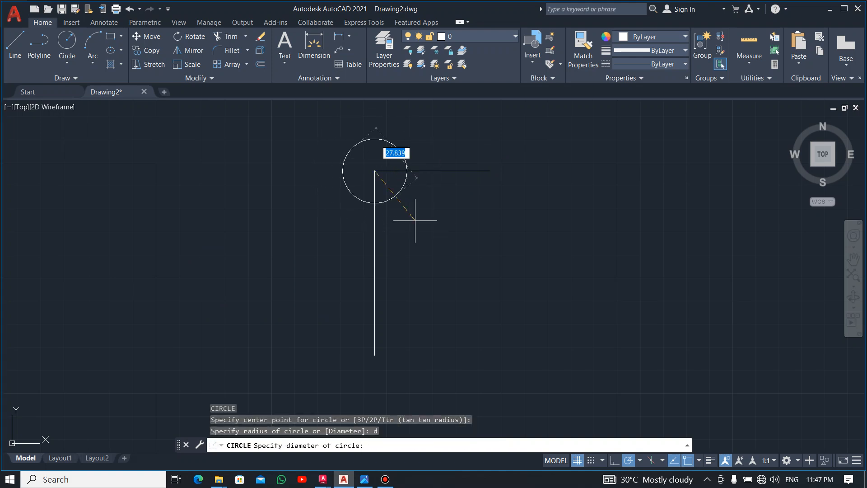
{"action": "type", "text": "20"}
{"action": "key", "text": "Return"}
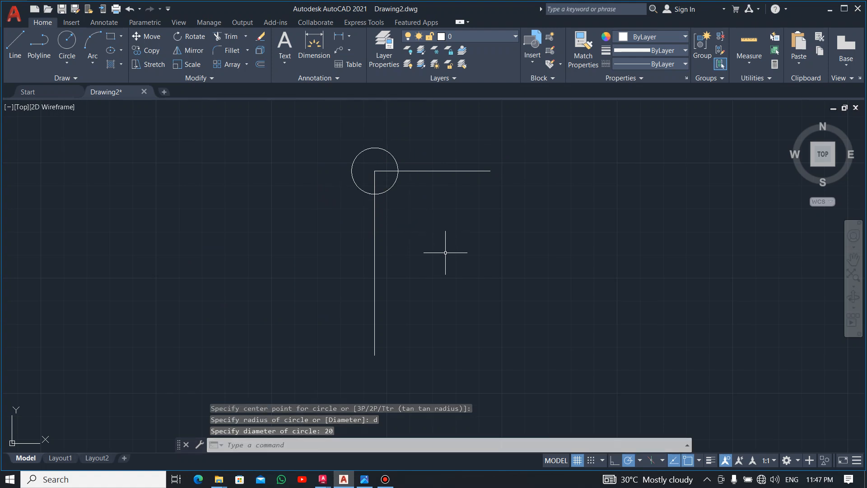
{"action": "type", "text": "c"}
{"action": "key", "text": "Return"}
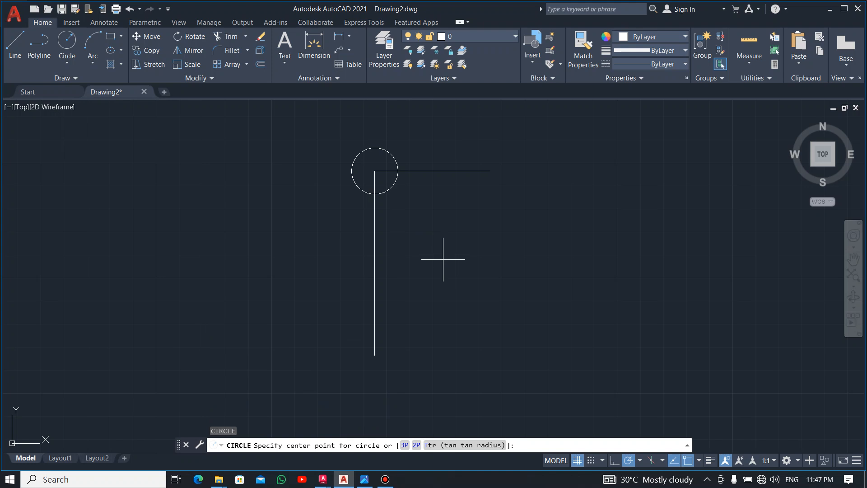
{"action": "key", "text": "Escape"}
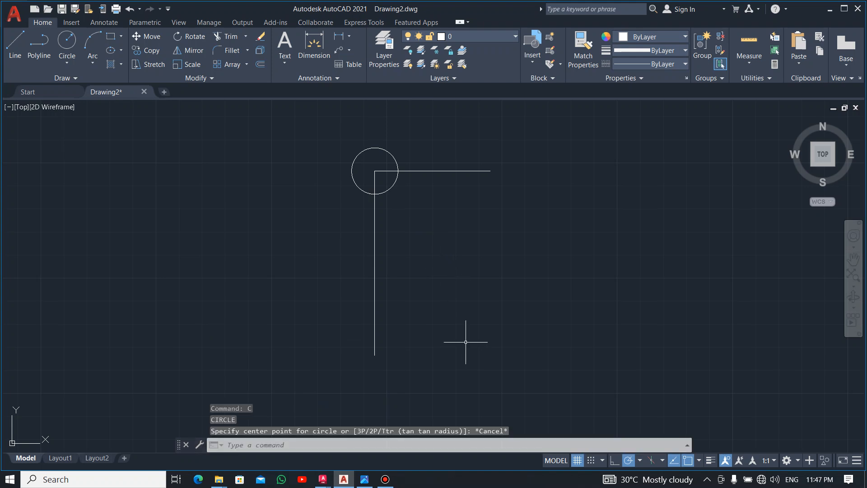
Step: Draw a concentric circle of radius 15, as given in the reference drawing, at the corner of the two lines
{"action": "left_click", "coordinate": [67, 47]}
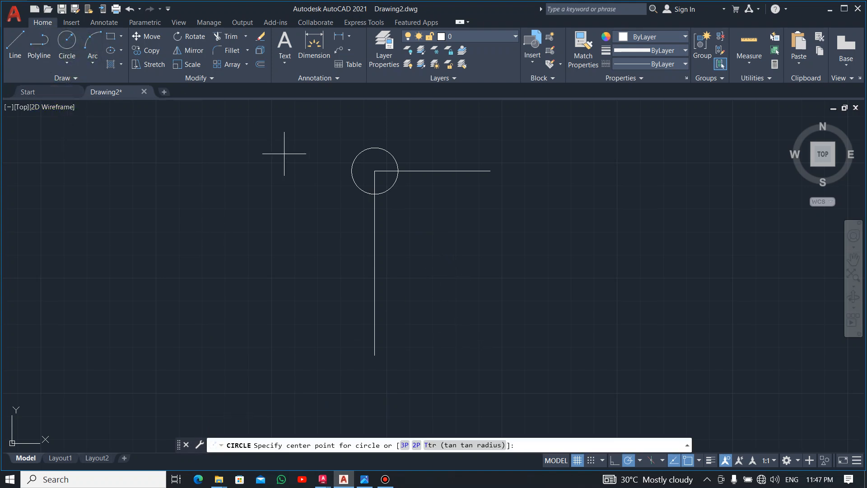
{"action": "left_click", "coordinate": [374, 170]}
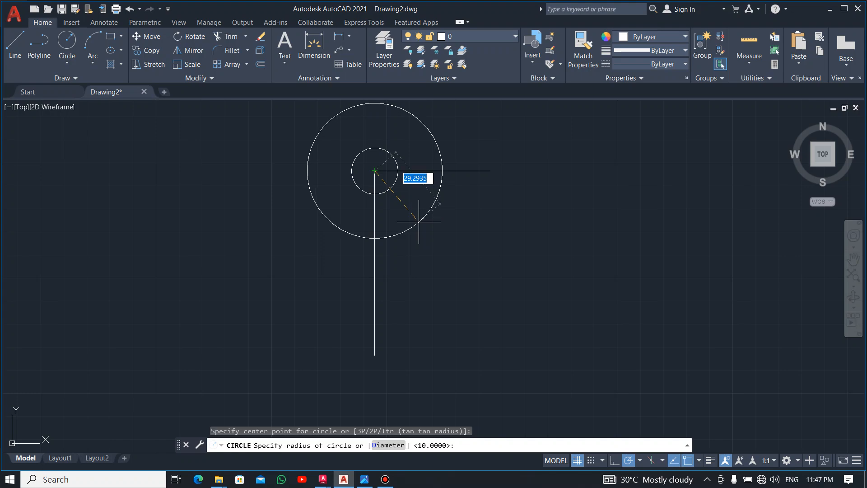
{"action": "key", "text": "alt+Tab"}
{"action": "left_click", "coordinate": [418, 222]}
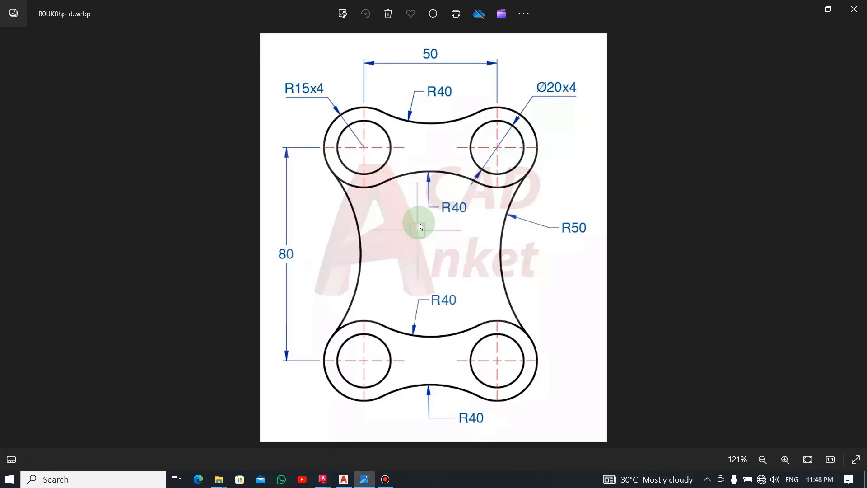
{"action": "key", "text": "alt+Tab"}
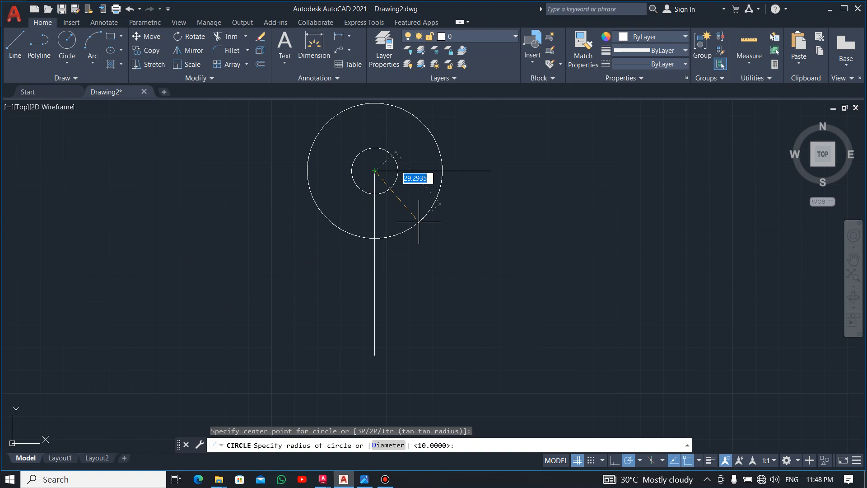
{"action": "type", "text": "15"}
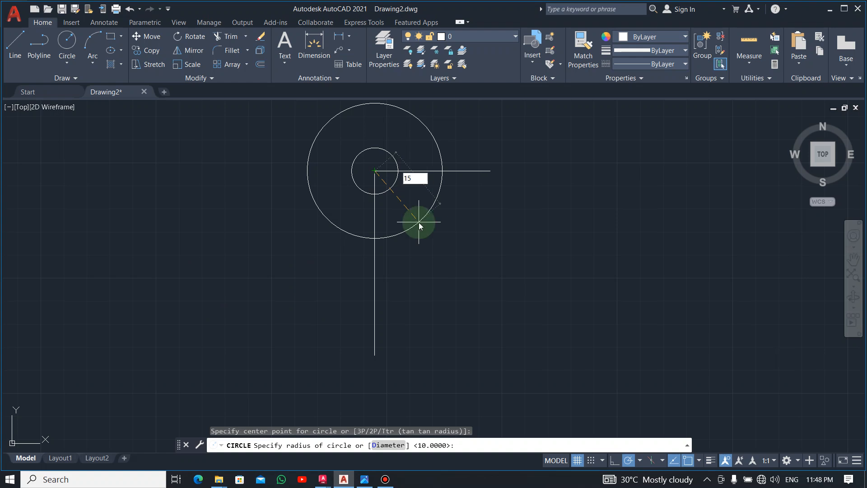
{"action": "key", "text": "Return"}
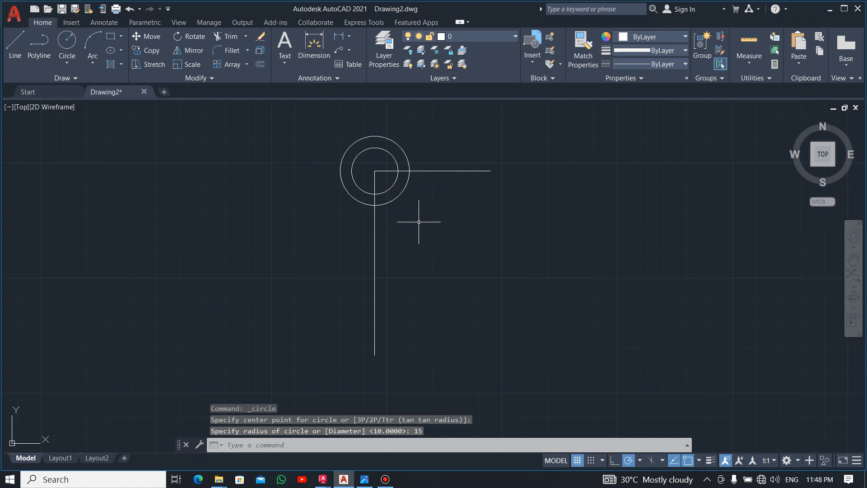
Step: Copy both concentric circles from the line corner to the lower endpoint of the vertical line
{"action": "left_click", "coordinate": [420, 130]}
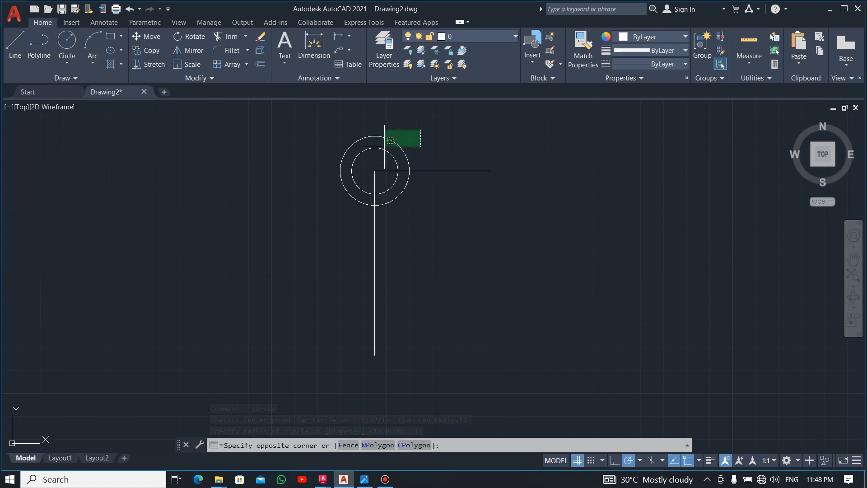
{"action": "left_click", "coordinate": [377, 155]}
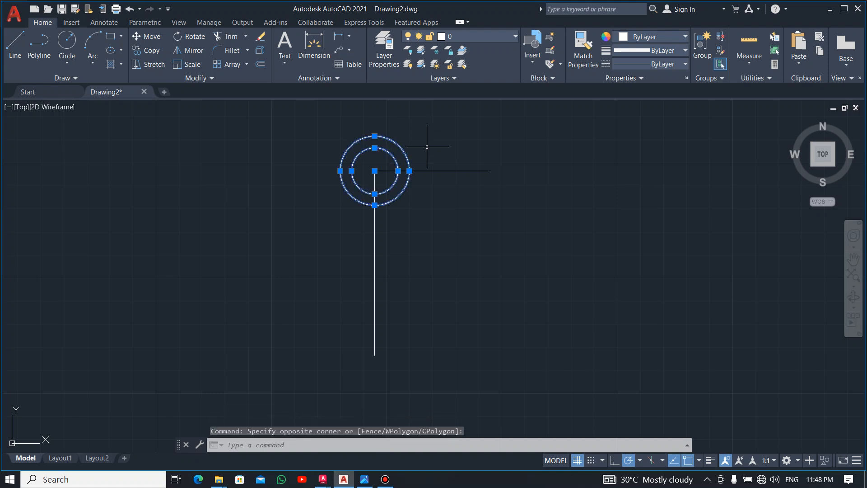
{"action": "left_click", "coordinate": [148, 50]}
{"action": "left_click", "coordinate": [375, 171]}
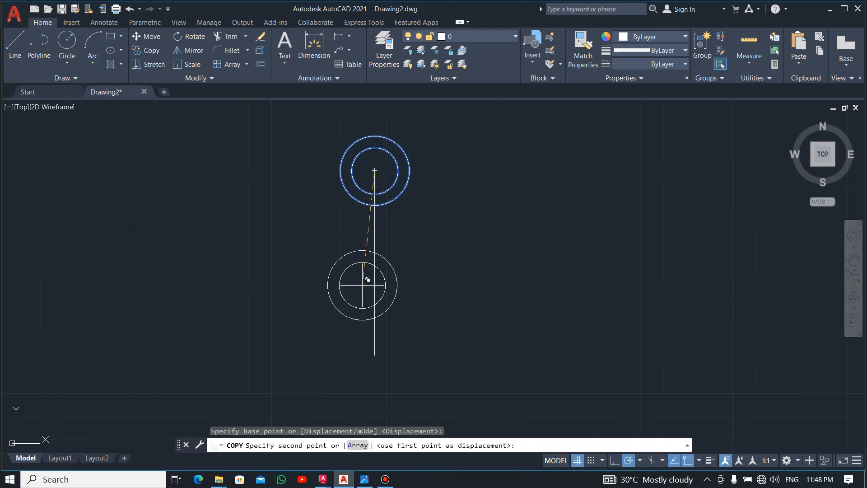
{"action": "left_click", "coordinate": [379, 350]}
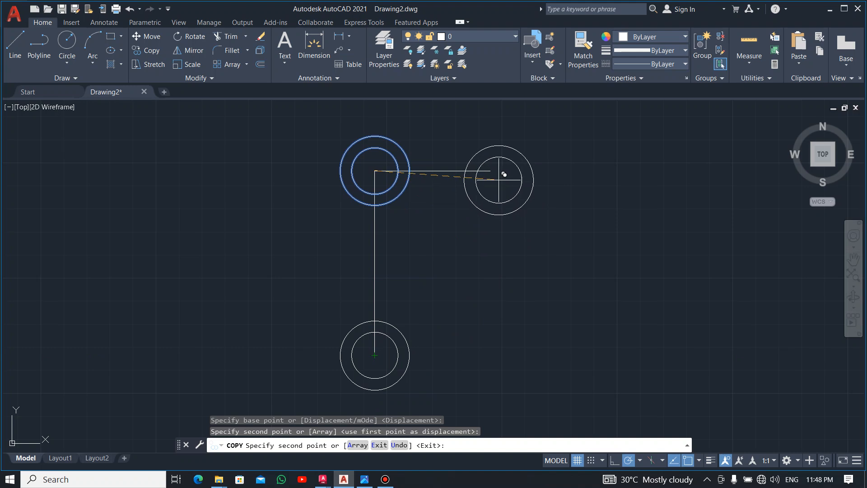
{"action": "key", "text": "Escape"}
Step: Delete the two copied circles at the lower end of the vertical line
{"action": "left_click", "coordinate": [441, 297]}
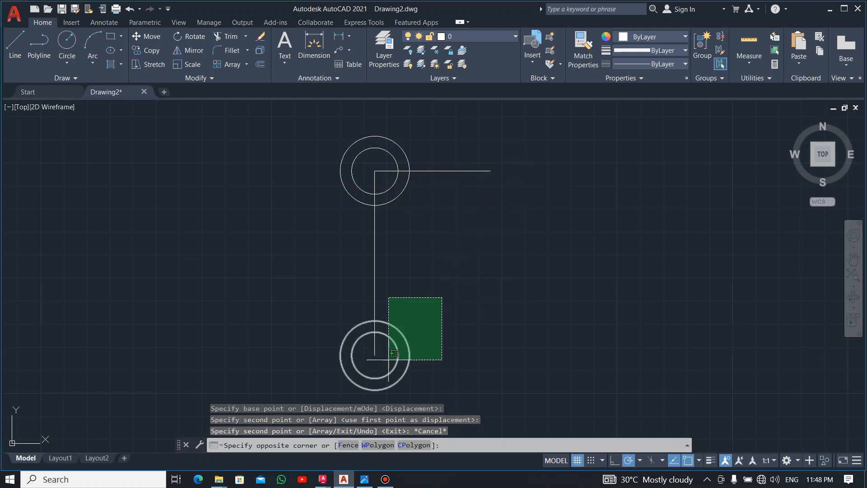
{"action": "left_click", "coordinate": [387, 358]}
{"action": "key", "text": "Delete"}
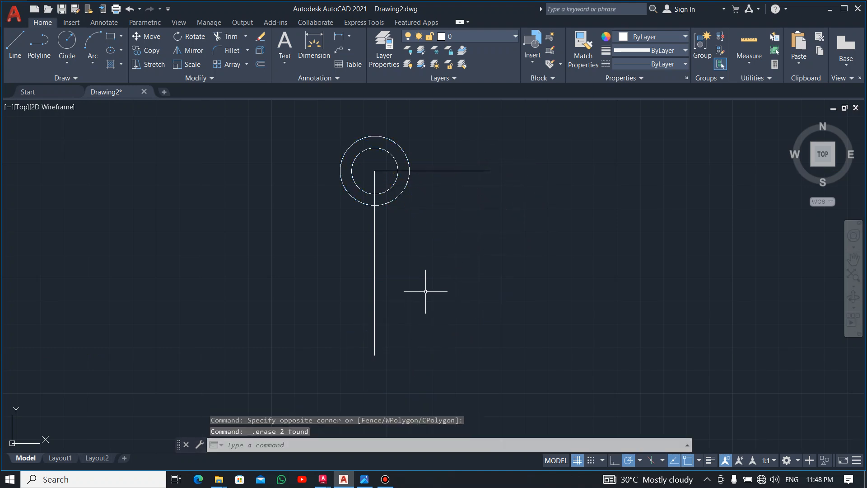
Step: Copy both concentric circles from the line corner to the right endpoint of the horizontal line
{"action": "left_click", "coordinate": [412, 128]}
{"action": "left_click", "coordinate": [361, 156]}
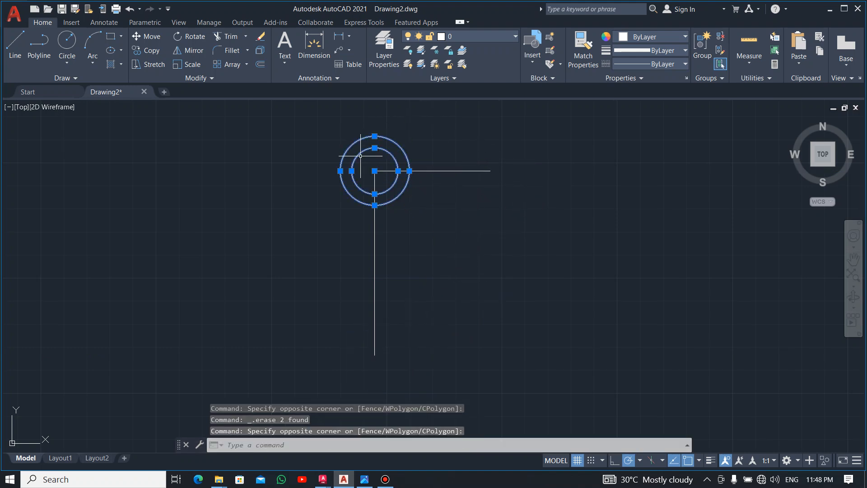
{"action": "left_click", "coordinate": [147, 52]}
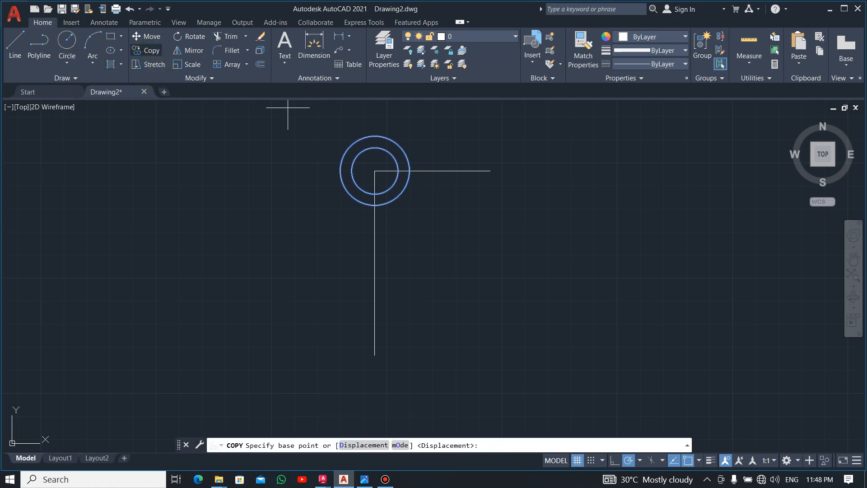
{"action": "left_click", "coordinate": [374, 171]}
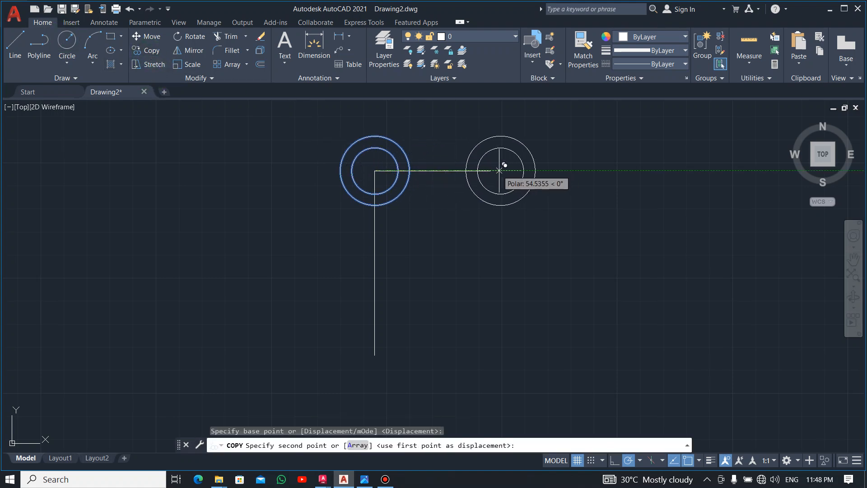
{"action": "left_click", "coordinate": [489, 170]}
{"action": "key", "text": "Escape"}
Step: Try to mirror both upper circle pairs about a horizontal axis through the vertical line's midpoint
{"action": "left_click", "coordinate": [534, 119]}
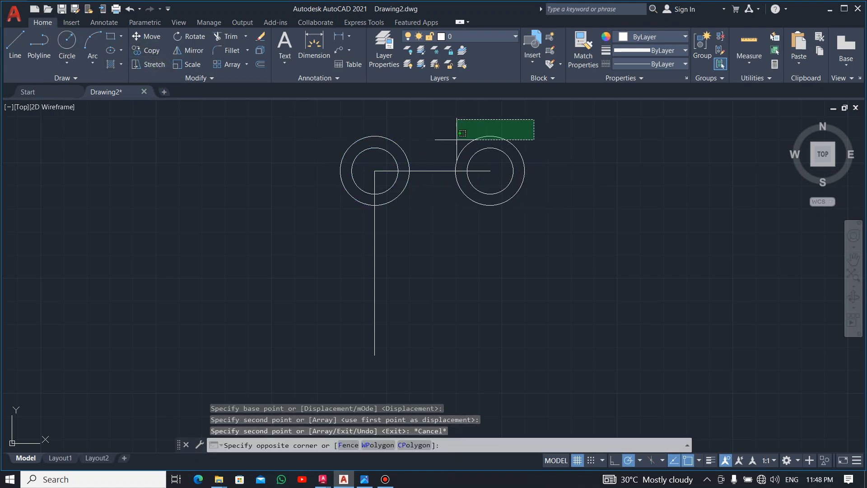
{"action": "left_click", "coordinate": [347, 158]}
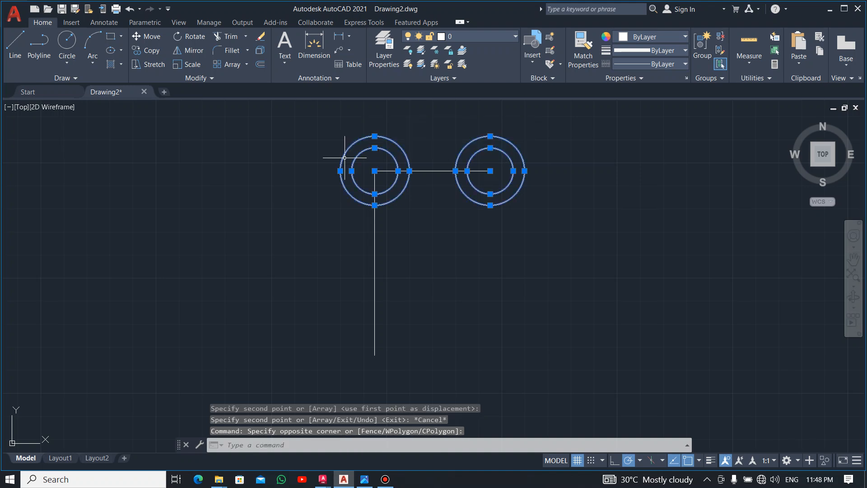
{"action": "left_click", "coordinate": [190, 50]}
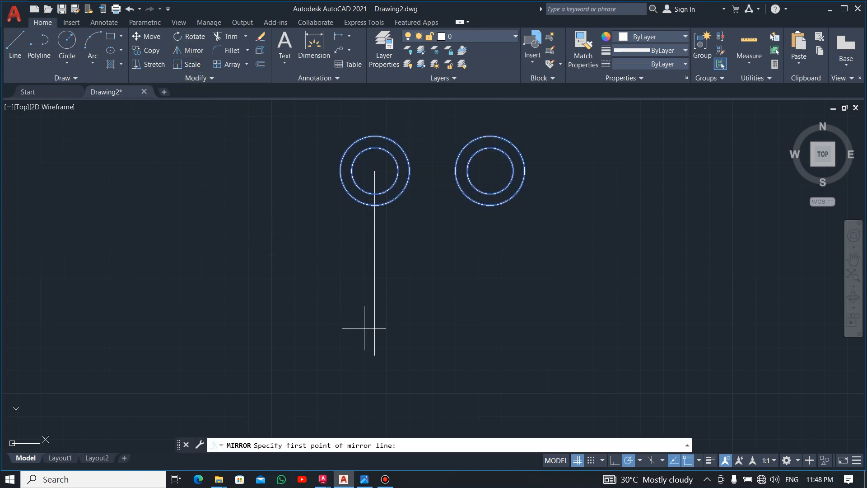
{"action": "left_click", "coordinate": [374, 262]}
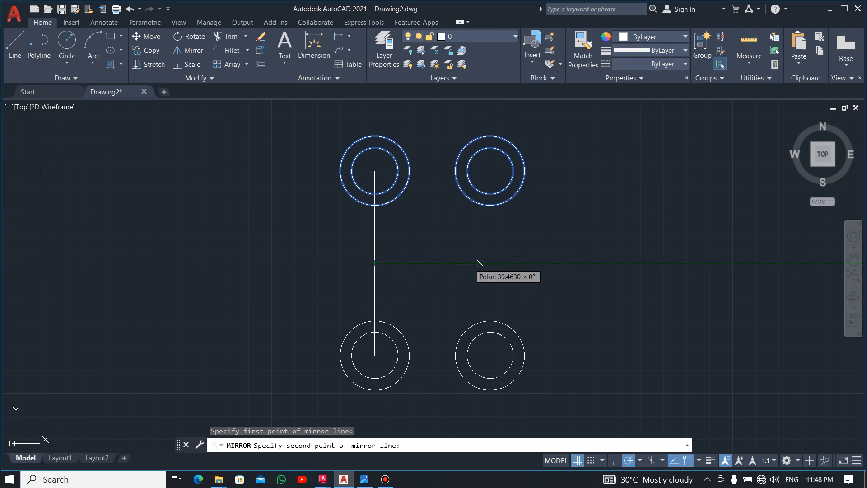
{"action": "left_click", "coordinate": [537, 265]}
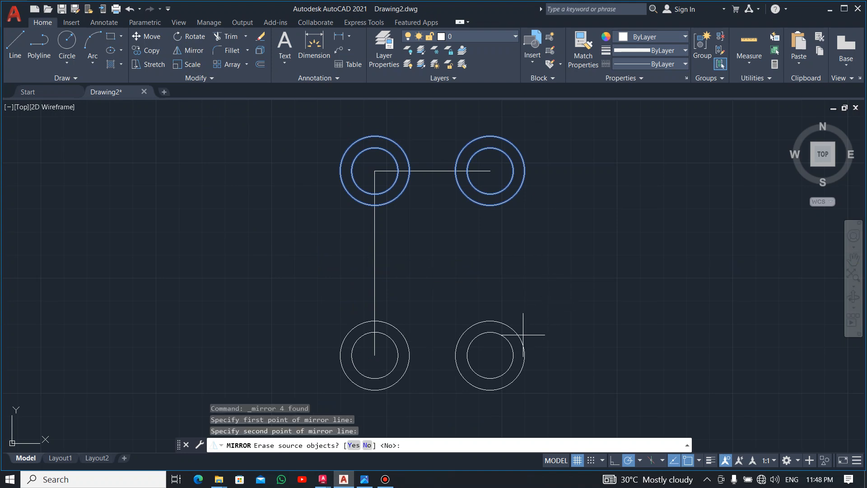
{"action": "key", "text": "Escape"}
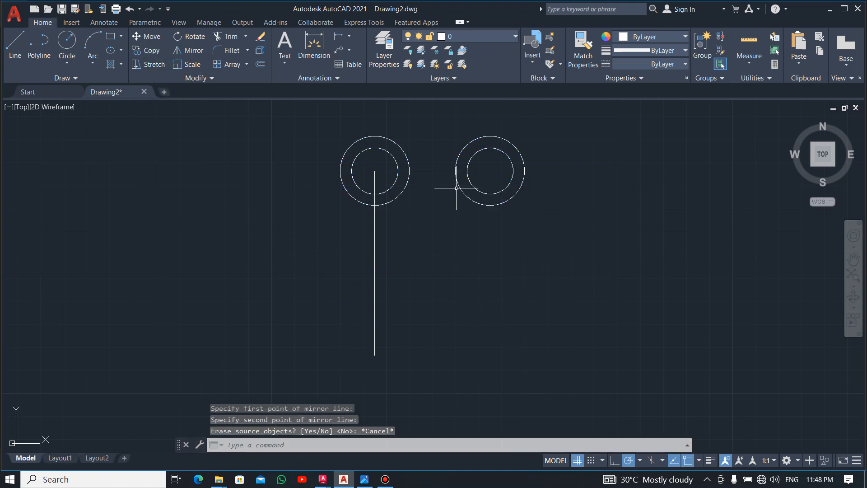
Step: Mirror both upper circle pairs about a horizontal axis through the vertical line's midpoint, keeping the originals
{"action": "left_click", "coordinate": [318, 114]}
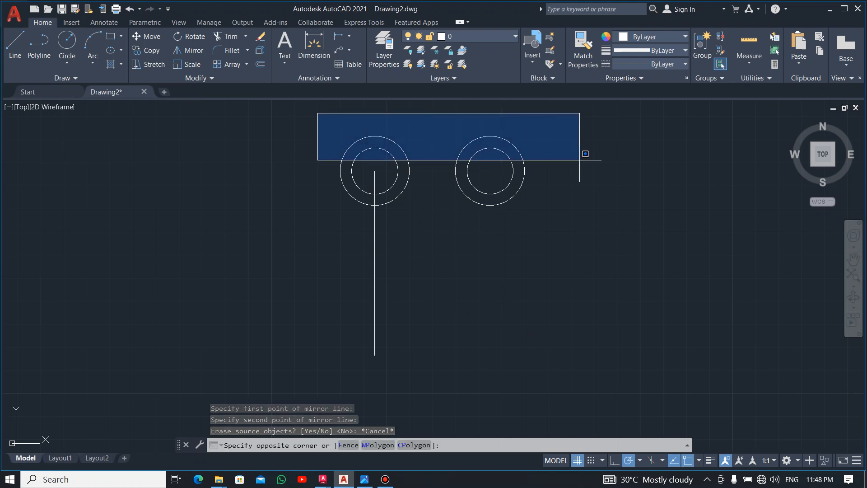
{"action": "key", "text": "Escape"}
{"action": "left_click", "coordinate": [571, 132]}
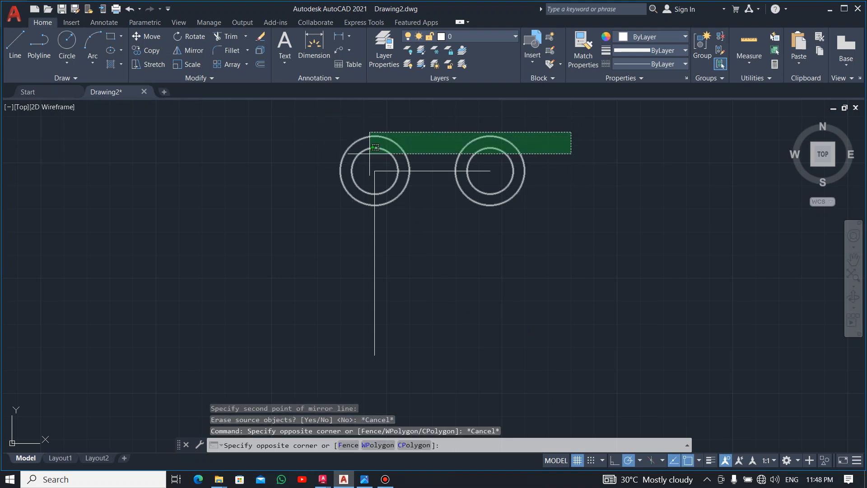
{"action": "left_click", "coordinate": [368, 155]}
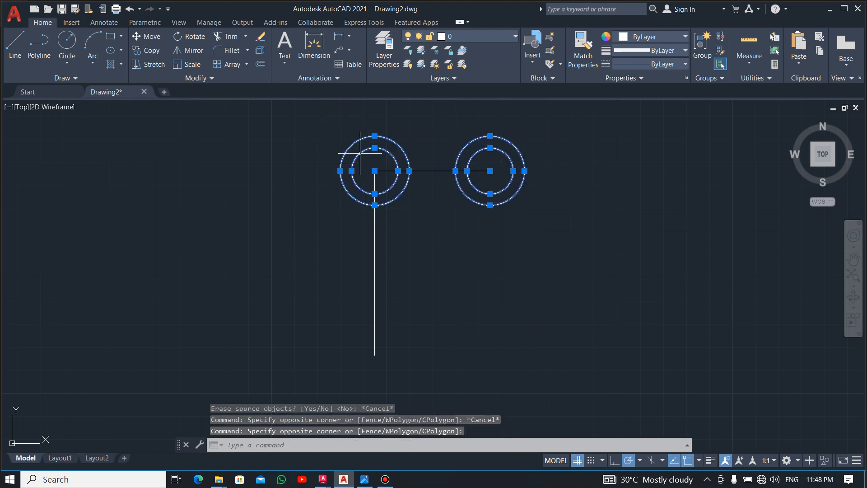
{"action": "left_click", "coordinate": [183, 49]}
{"action": "left_click", "coordinate": [374, 263]}
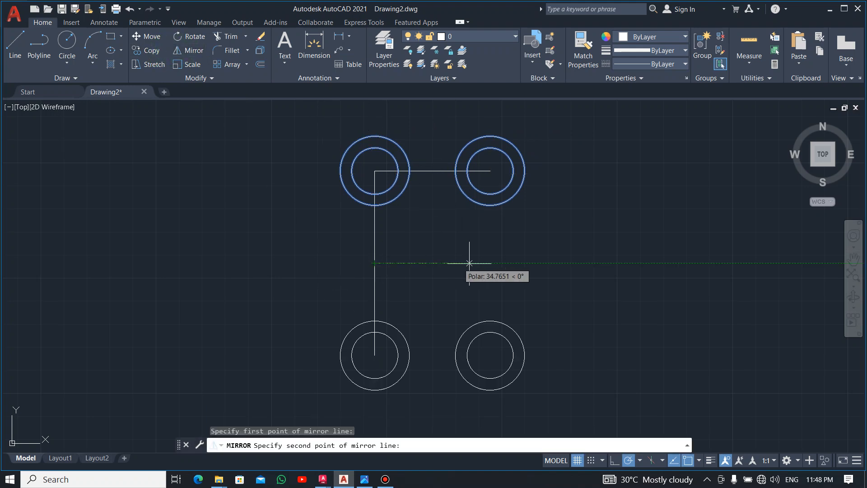
{"action": "left_click", "coordinate": [469, 263]}
{"action": "left_click", "coordinate": [366, 446]}
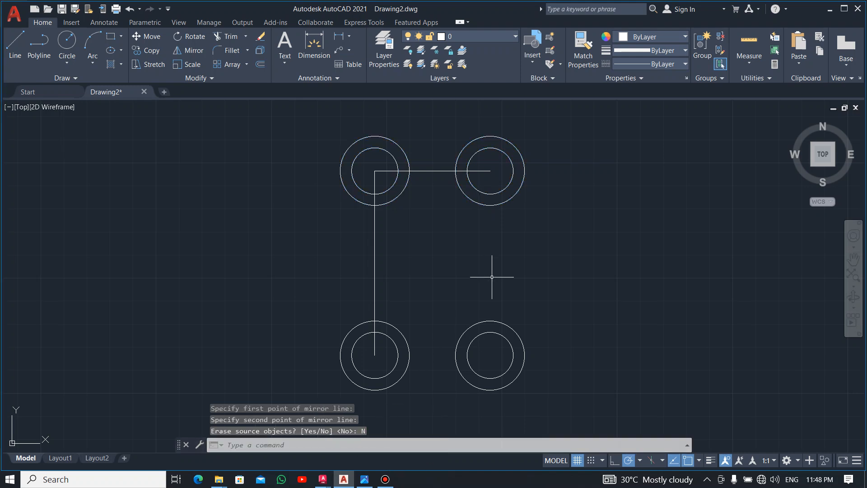
Step: Check the reference image and draw a radius 40 circle above and tangent to the two upper outer circles using Tan, Tan, Radius
{"action": "key", "text": "alt+Tab"}
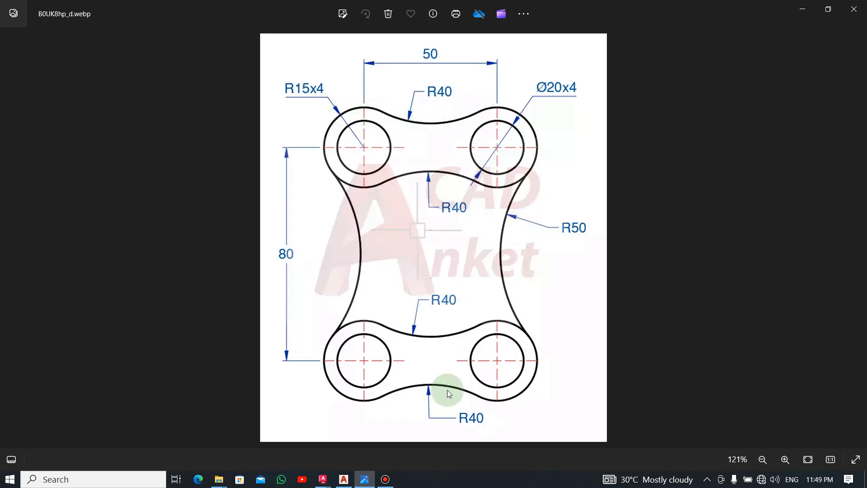
{"action": "key", "text": "alt+Tab"}
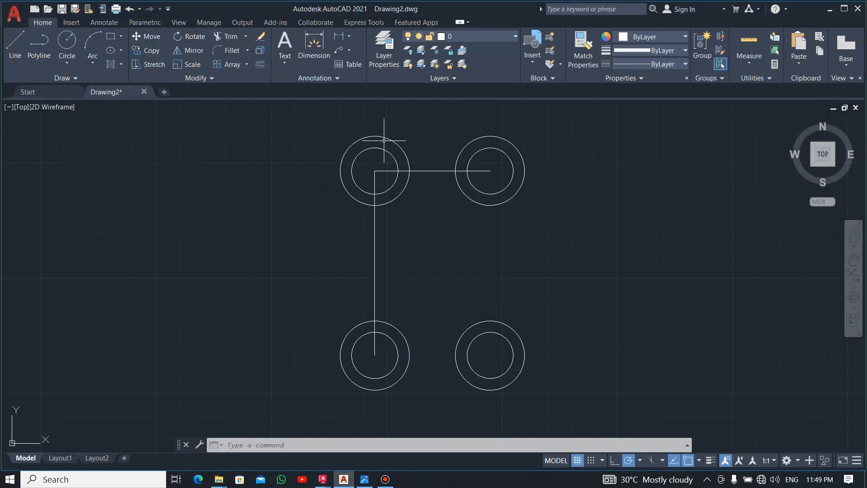
{"action": "left_click", "coordinate": [66, 66]}
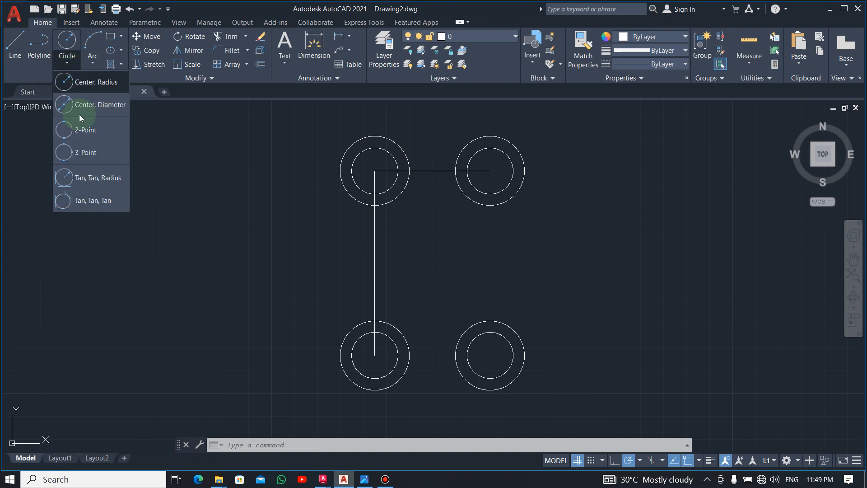
{"action": "left_click", "coordinate": [83, 177]}
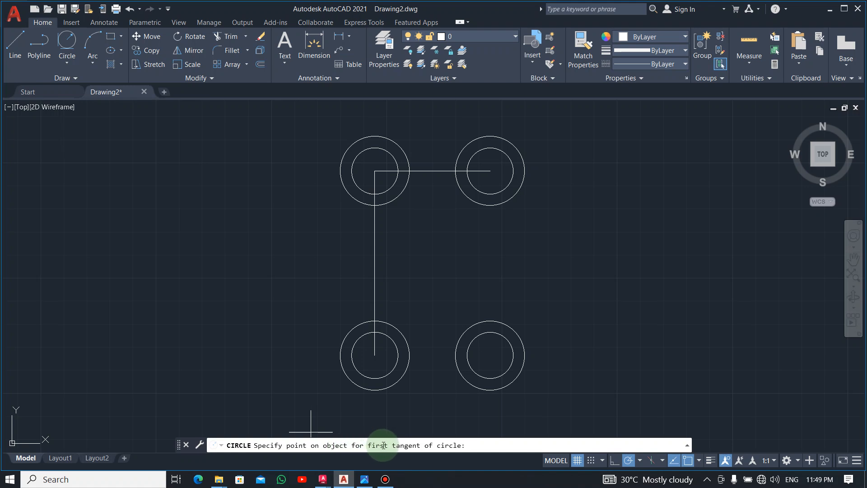
{"action": "left_click", "coordinate": [384, 133]}
{"action": "left_click", "coordinate": [462, 142]}
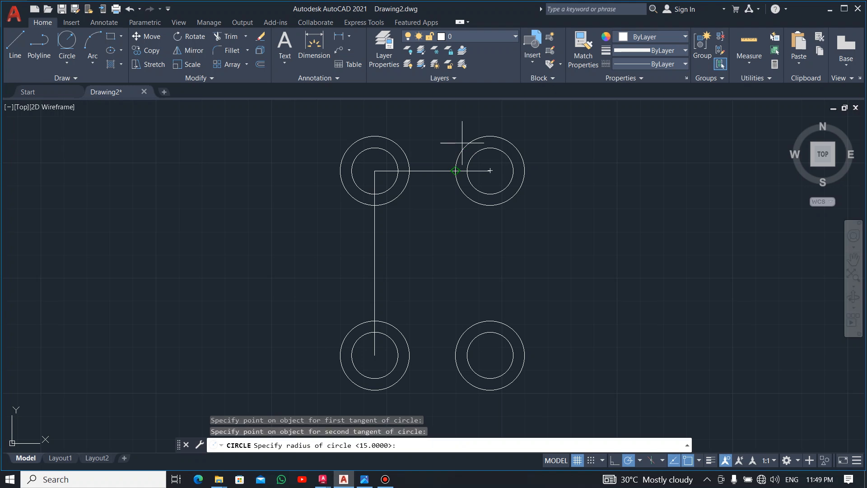
{"action": "key", "text": "alt+Tab"}
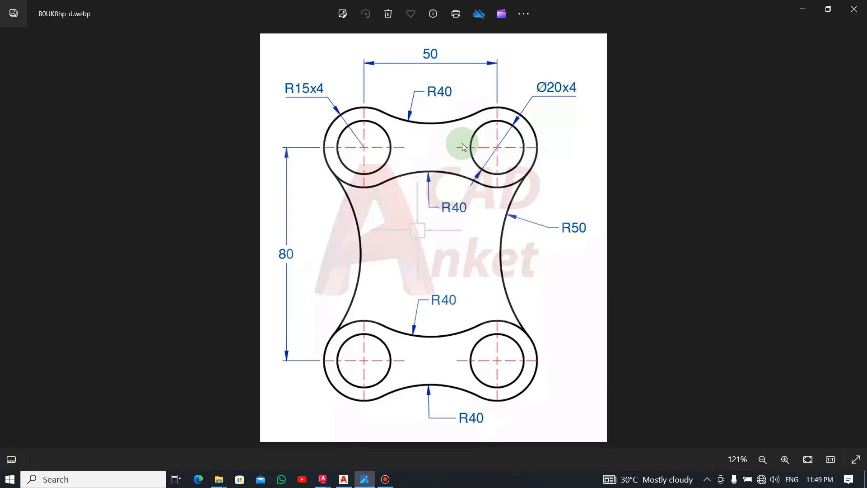
{"action": "key", "text": "alt+Tab"}
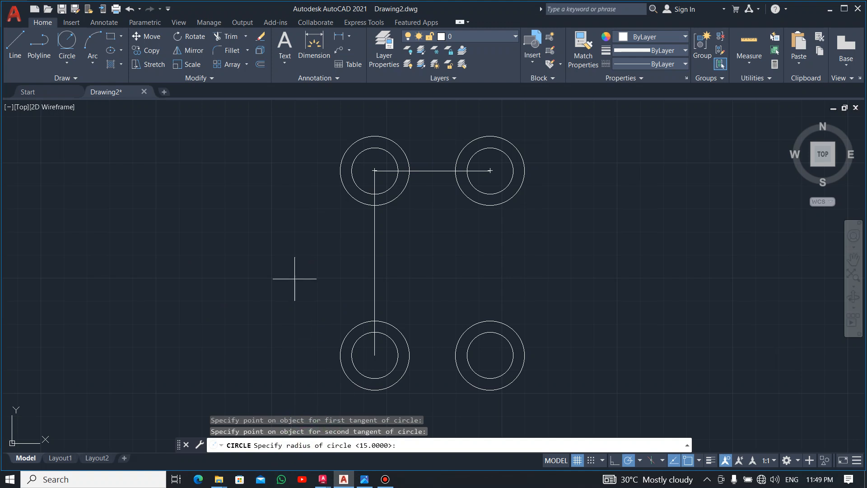
{"action": "key", "text": "Return"}
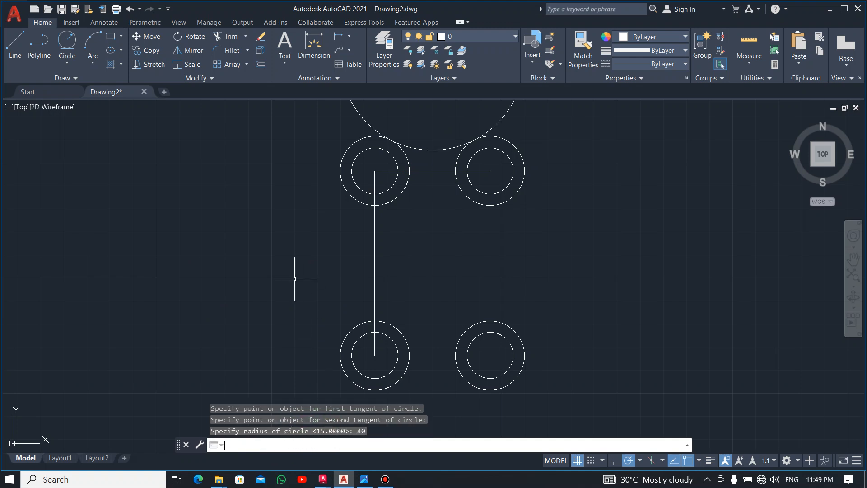
Step: Trim the upper portion of the radius 40 circle, leaving only the concave arc between the two upper outer circles
{"action": "scroll", "coordinate": [449, 257], "scroll_direction": "down", "scroll_amount": 6}
{"action": "scroll", "coordinate": [448, 256], "scroll_direction": "up", "scroll_amount": 5}
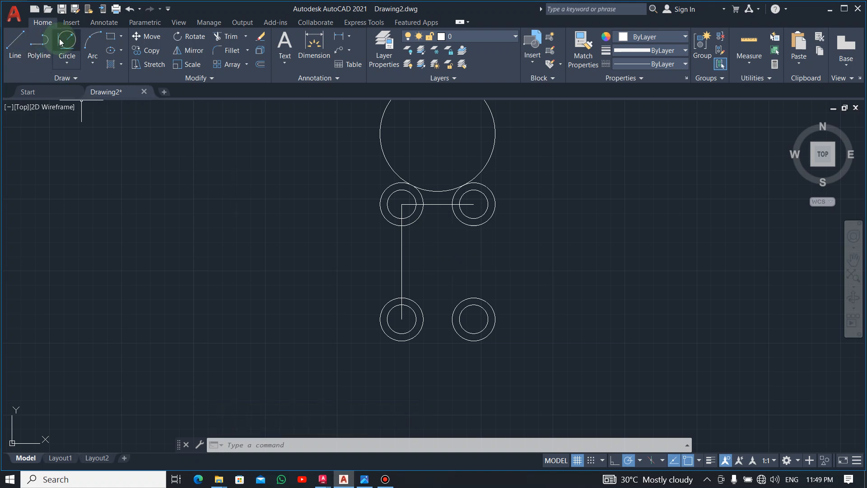
{"action": "type", "text": "tr"}
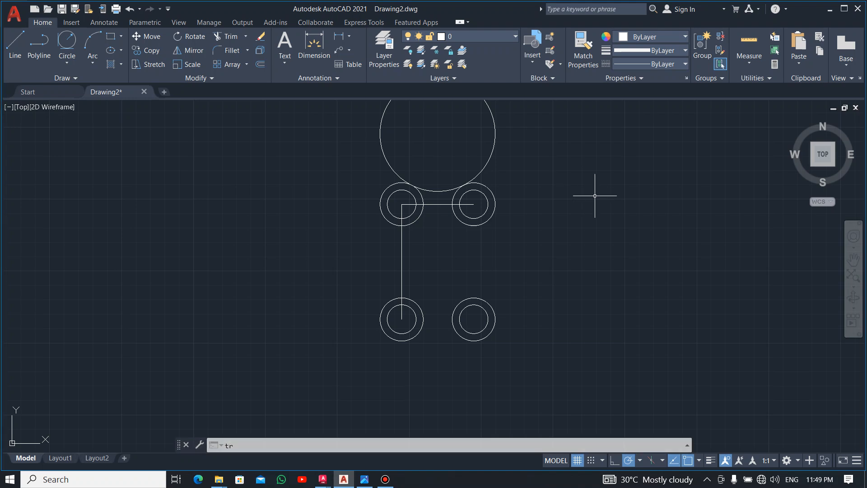
{"action": "key", "text": "Return"}
{"action": "left_click_drag", "start_coordinate": [523, 128], "coordinate": [456, 138]}
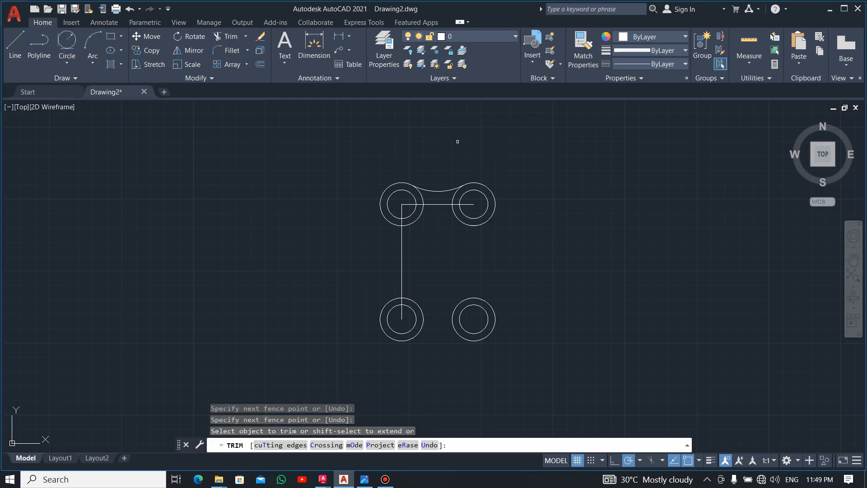
{"action": "key", "text": "Escape"}
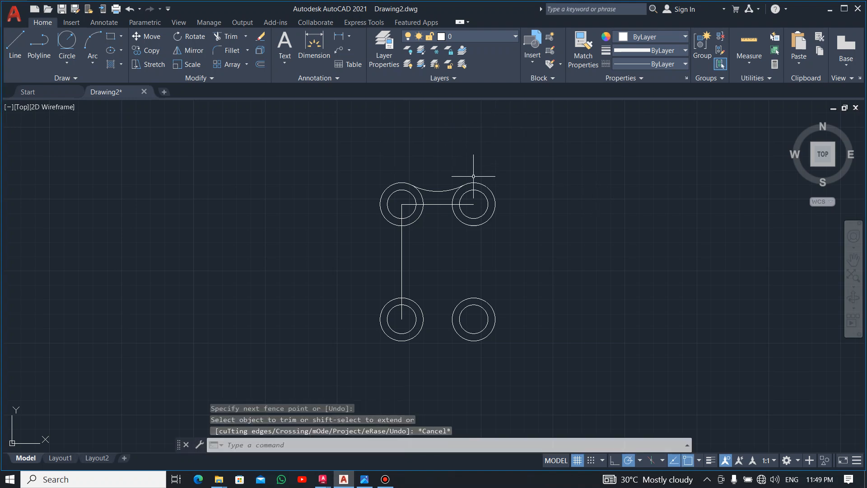
Step: Mirror the upper concave arc about a horizontal axis through the vertical line's midpoint, keeping the original
{"action": "left_click", "coordinate": [438, 191]}
{"action": "left_click", "coordinate": [185, 51]}
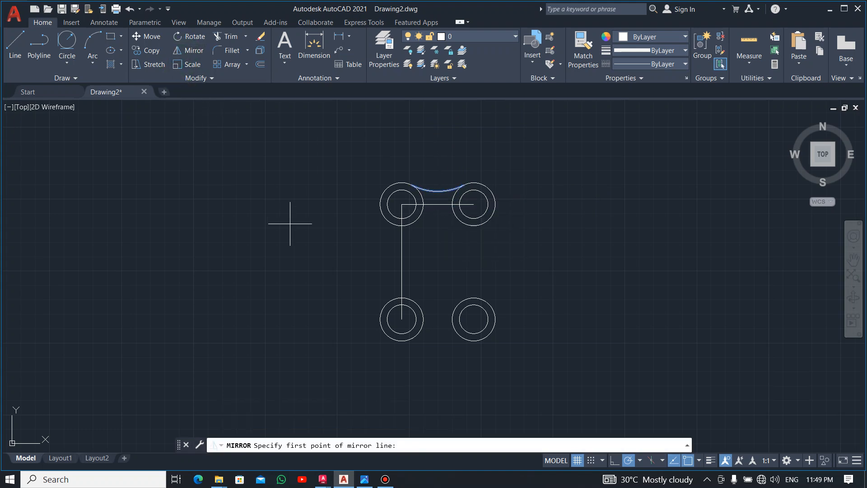
{"action": "left_click", "coordinate": [402, 261]}
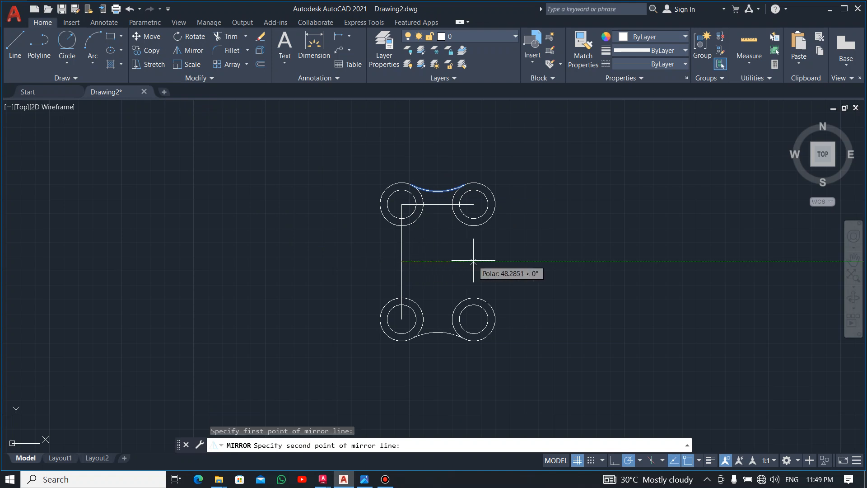
{"action": "left_click", "coordinate": [481, 260]}
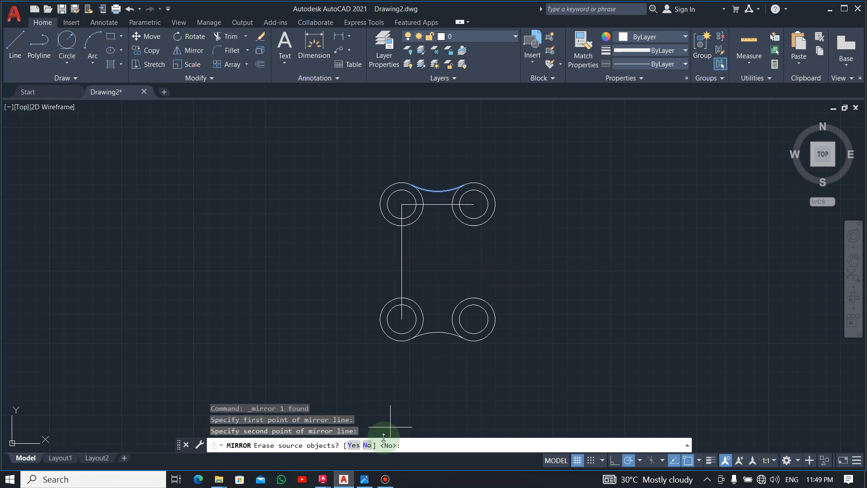
{"action": "left_click", "coordinate": [367, 445]}
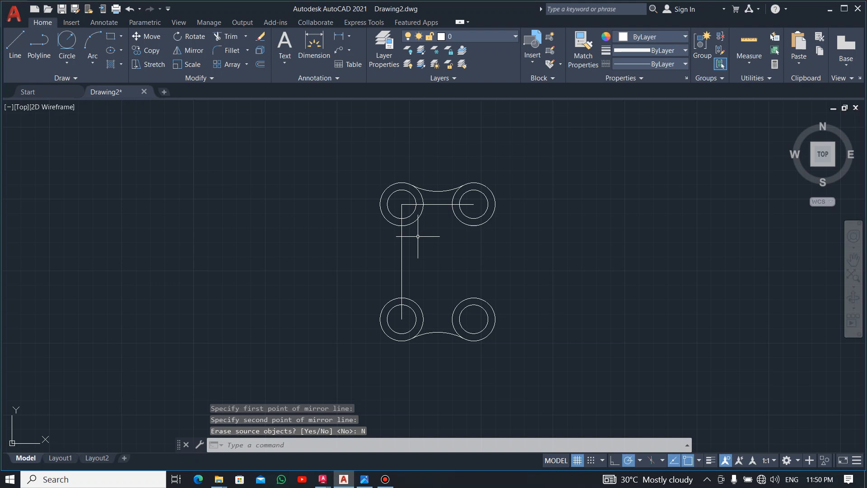
Step: Draw a radius 40 circle tangent to the undersides of the two upper outer circles using Tan, Tan, Radius
{"action": "left_click", "coordinate": [69, 63]}
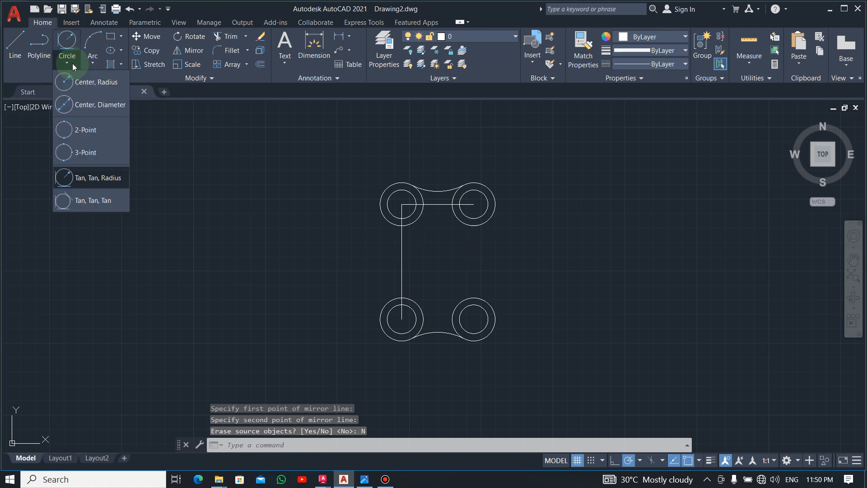
{"action": "left_click", "coordinate": [74, 177]}
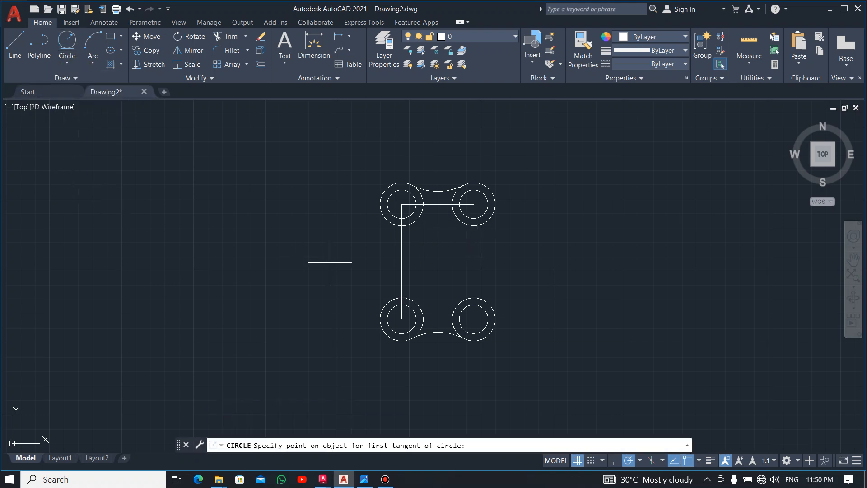
{"action": "left_click", "coordinate": [402, 217]}
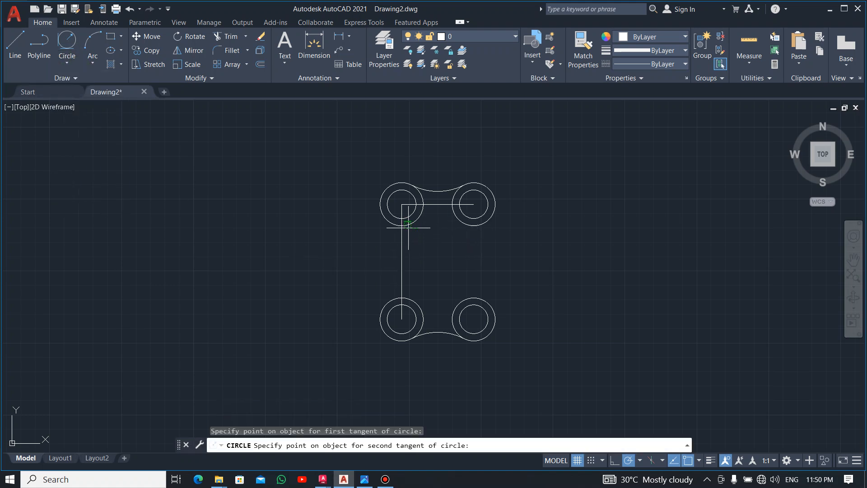
{"action": "left_click", "coordinate": [465, 226]}
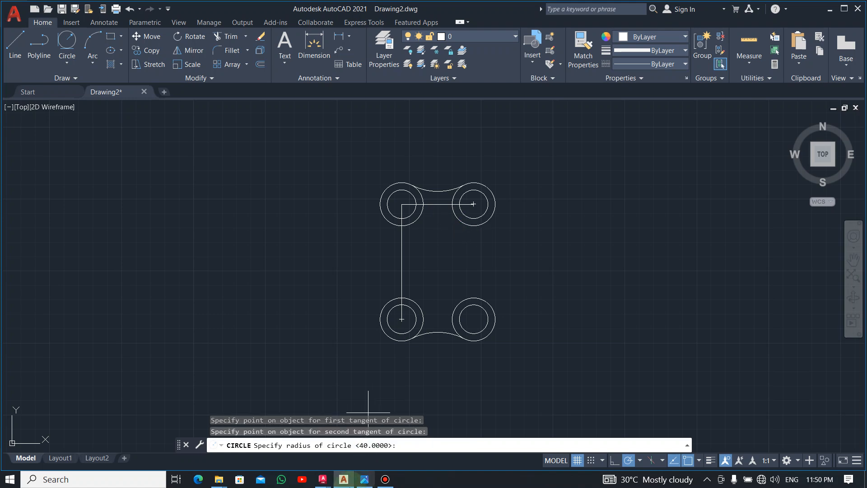
{"action": "key", "text": "Return"}
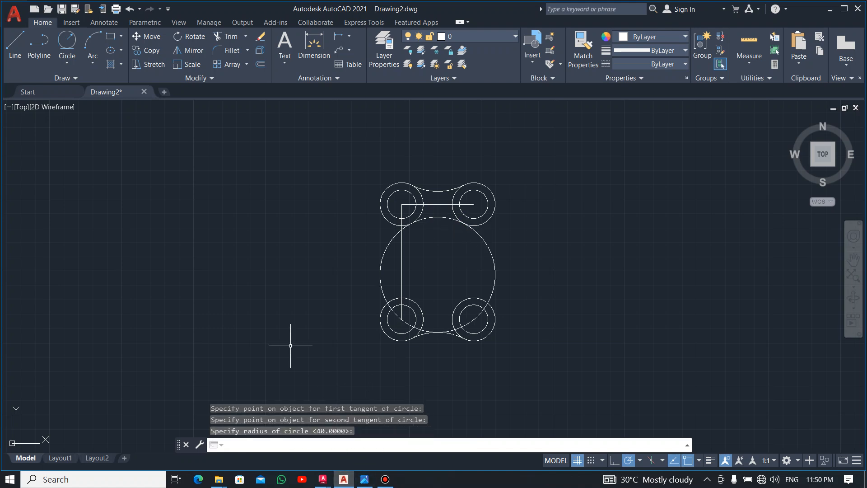
{"action": "key", "text": "Escape"}
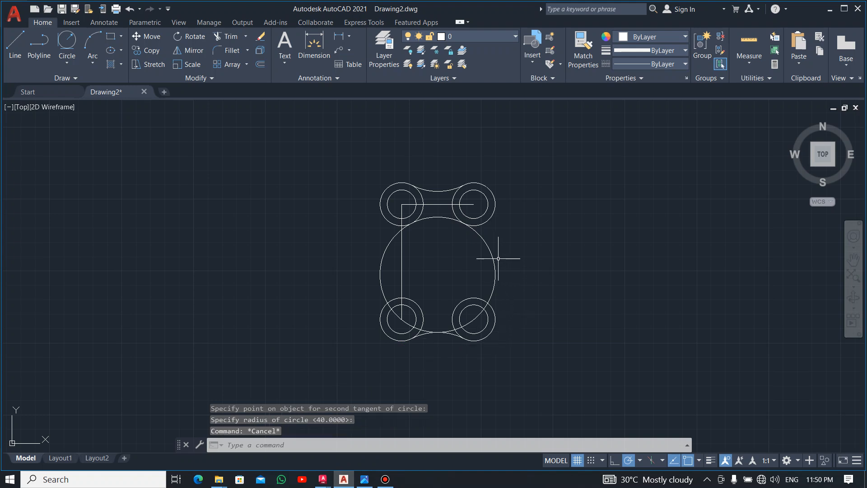
Step: Trim both sides of the new radius 40 circle and delete its leftover arc across the lower circles
{"action": "type", "text": "tr"}
{"action": "key", "text": "Return"}
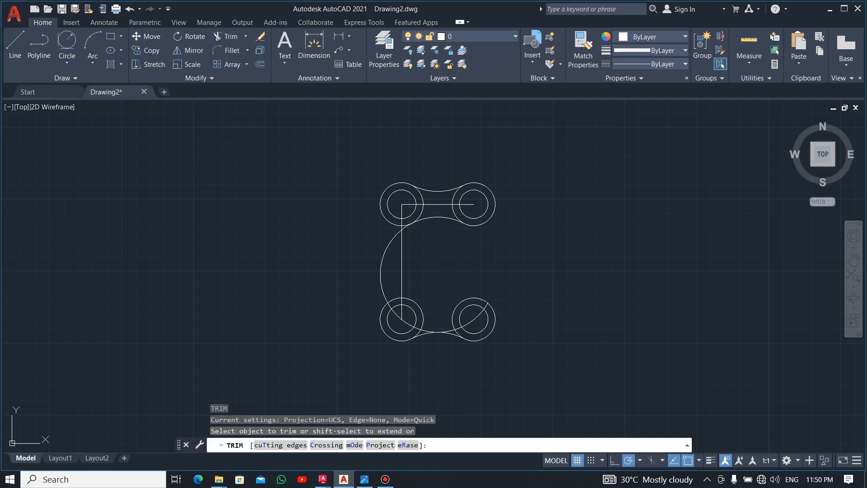
{"action": "left_click", "coordinate": [494, 265]}
{"action": "left_click", "coordinate": [391, 237]}
{"action": "key", "text": "Escape"}
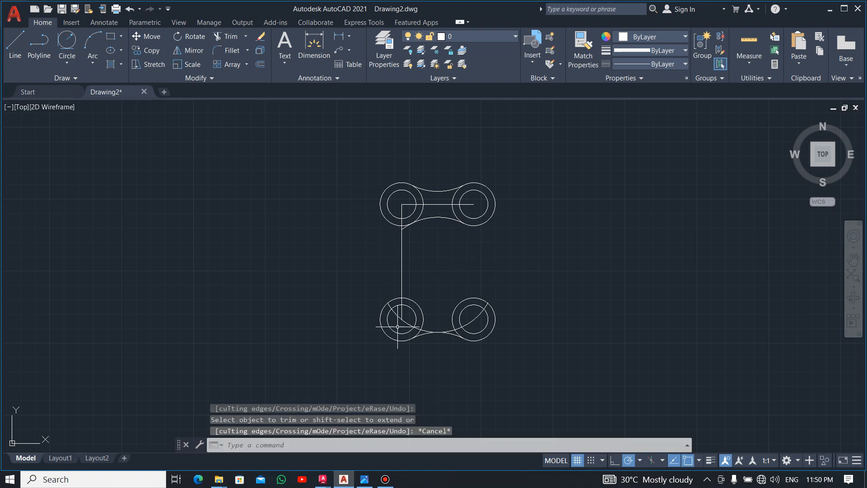
{"action": "left_click", "coordinate": [407, 322]}
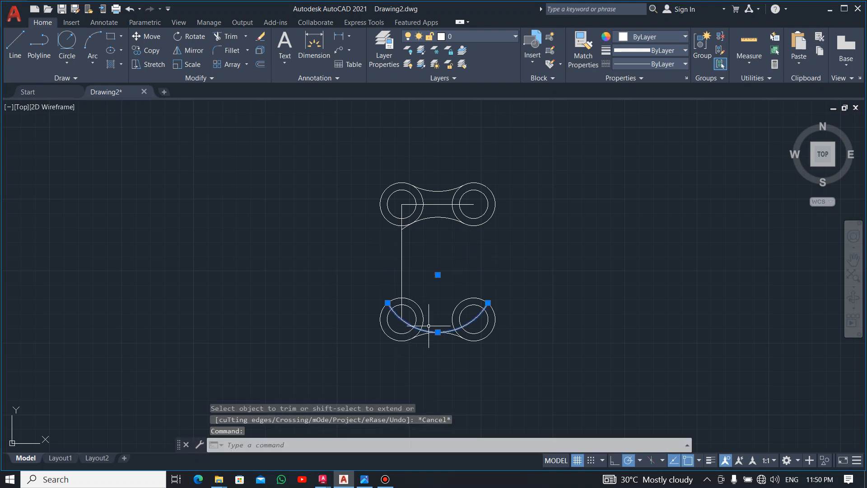
{"action": "key", "text": "Delete"}
{"action": "scroll", "coordinate": [405, 224], "scroll_direction": "up", "scroll_amount": 5}
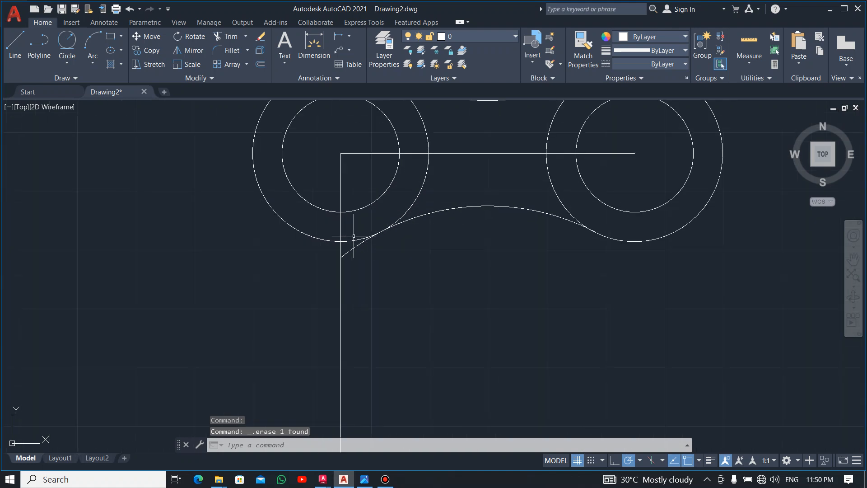
{"action": "type", "text": "tr"}
{"action": "key", "text": "Return"}
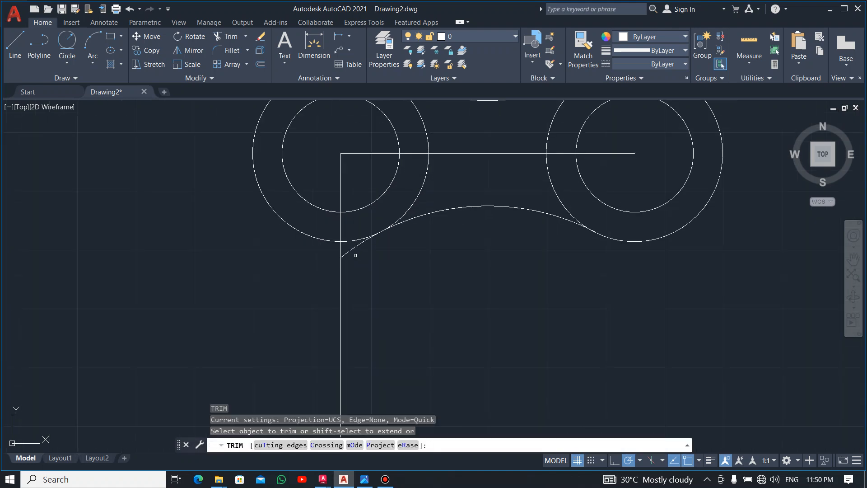
{"action": "key", "text": "Escape"}
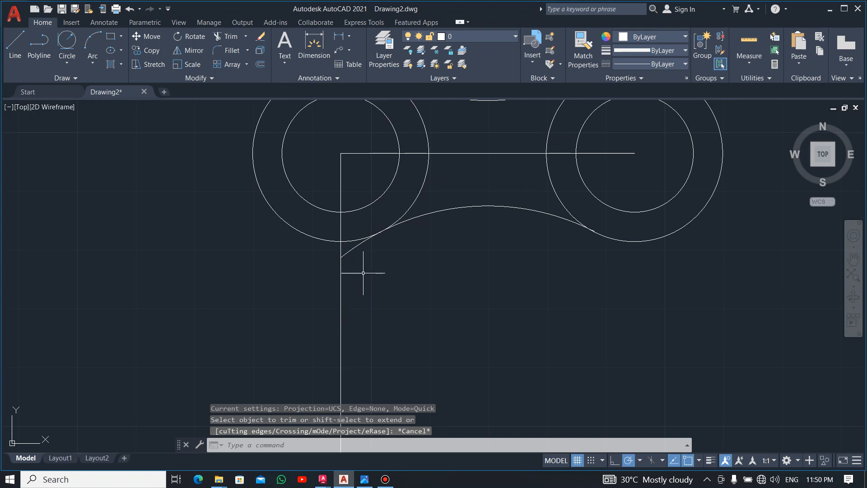
{"action": "type", "text": "tr"}
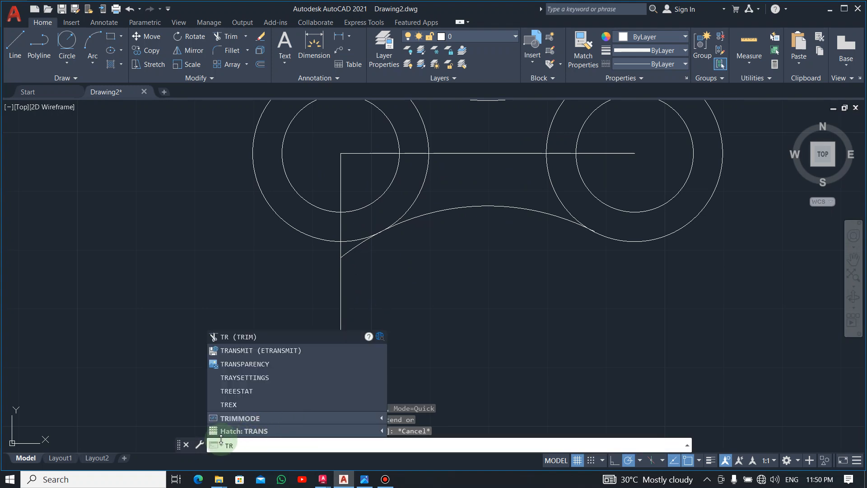
{"action": "key", "text": "Escape"}
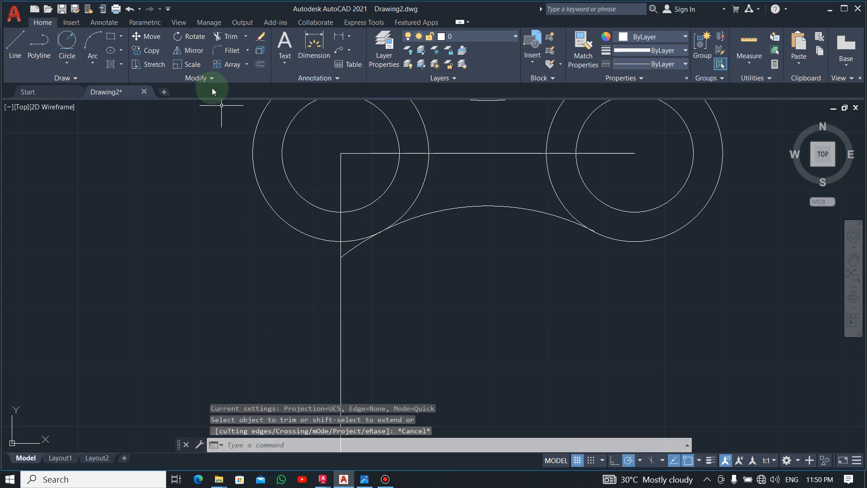
Step: Trim the leftover end of the radius 40 arc extending past the upper-left outer circle to the vertical line
{"action": "left_click", "coordinate": [226, 37]}
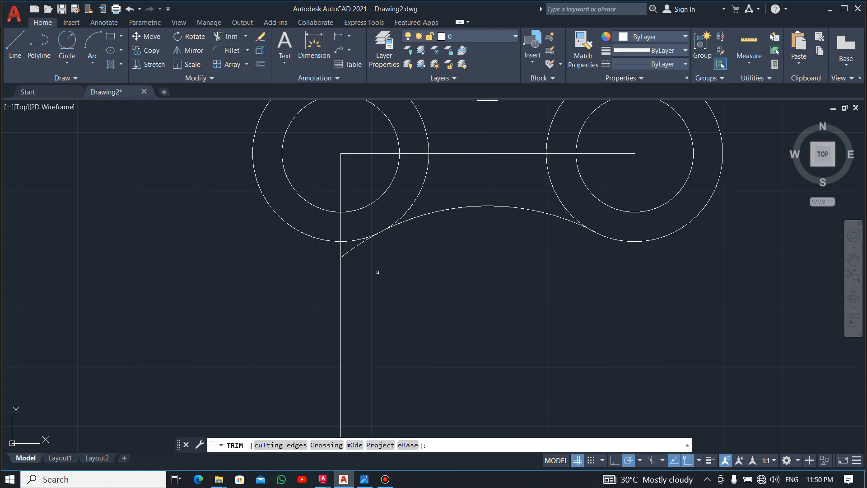
{"action": "left_click", "coordinate": [354, 247]}
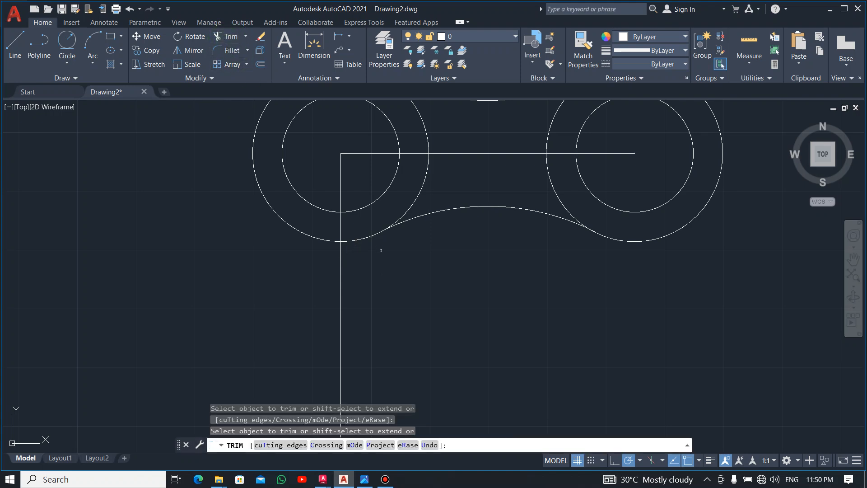
{"action": "scroll", "coordinate": [504, 259], "scroll_direction": "down", "scroll_amount": 2}
{"action": "scroll", "coordinate": [505, 259], "scroll_direction": "down", "scroll_amount": 2}
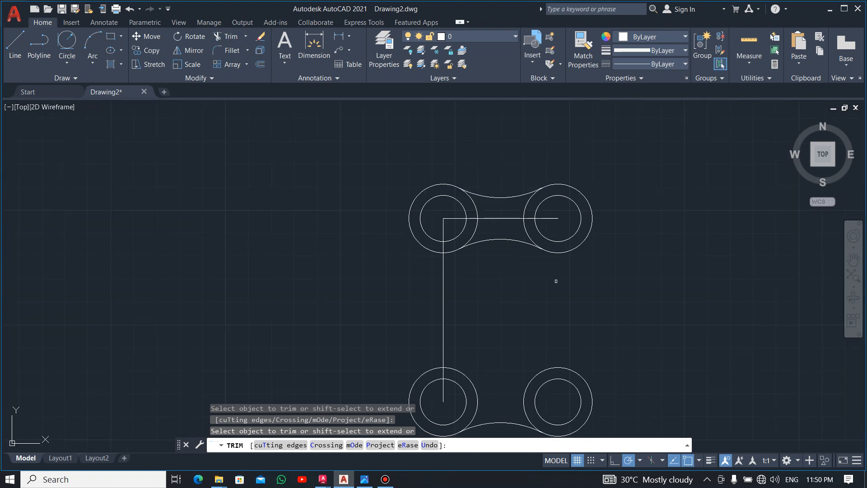
{"action": "key", "text": "Escape"}
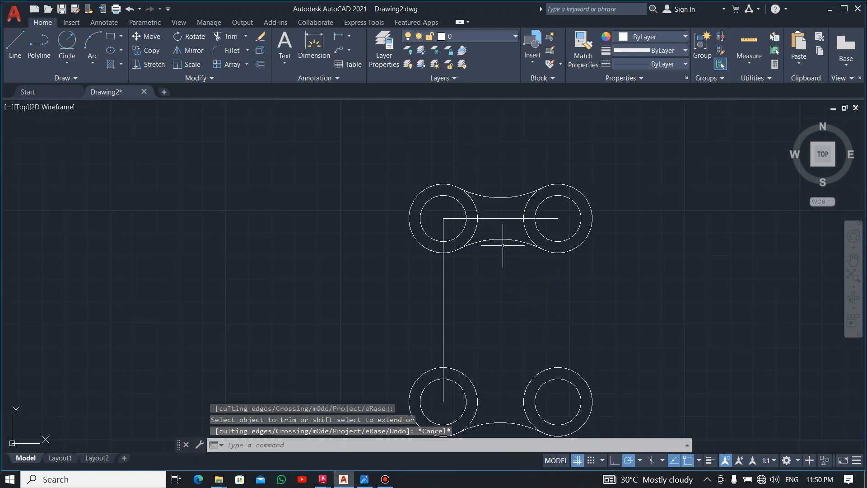
Step: Mirror the concave arc beneath the two upper circles about a horizontal axis through the vertical line's midpoint, keeping the original
{"action": "middle_click_drag", "start_coordinate": [503, 268], "coordinate": [472, 246]}
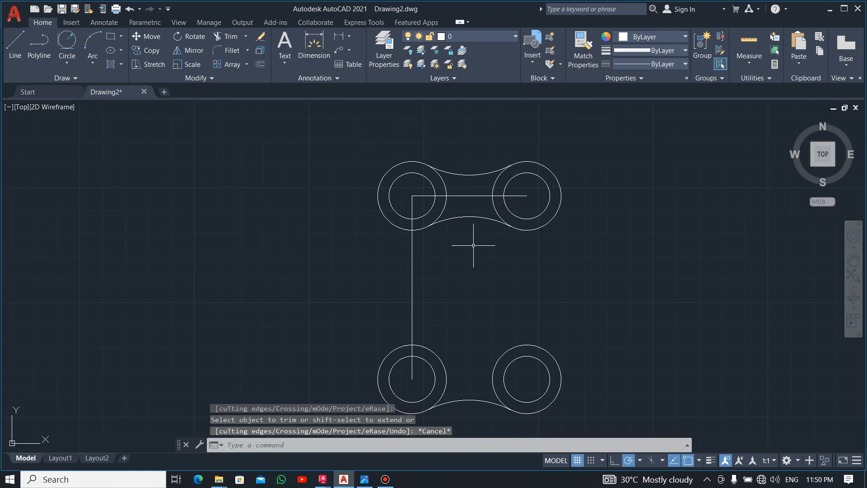
{"action": "left_click", "coordinate": [470, 216]}
{"action": "left_click", "coordinate": [199, 52]}
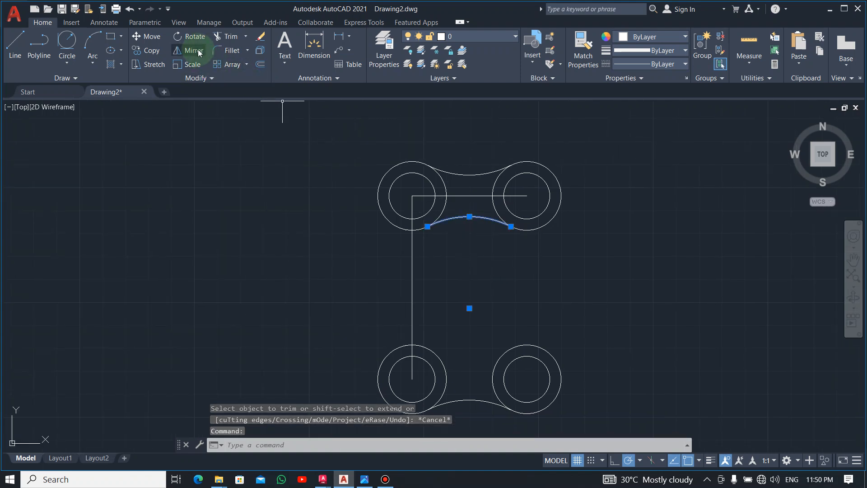
{"action": "left_click", "coordinate": [412, 287]}
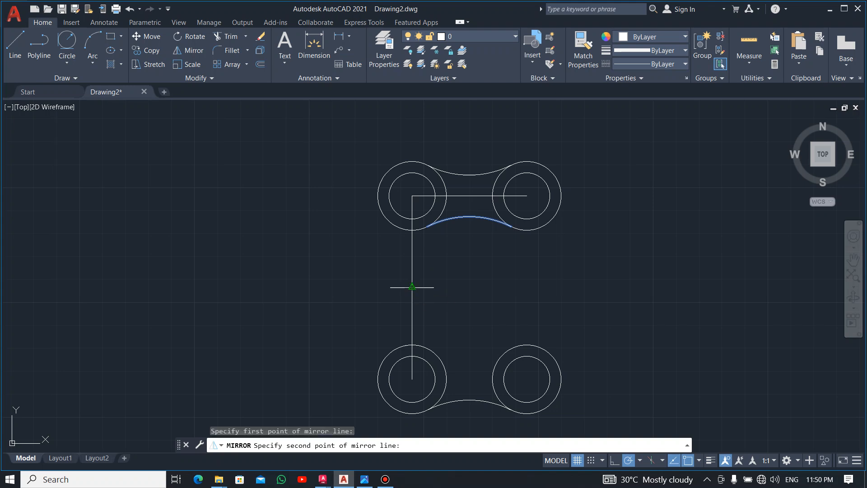
{"action": "left_click", "coordinate": [601, 287]}
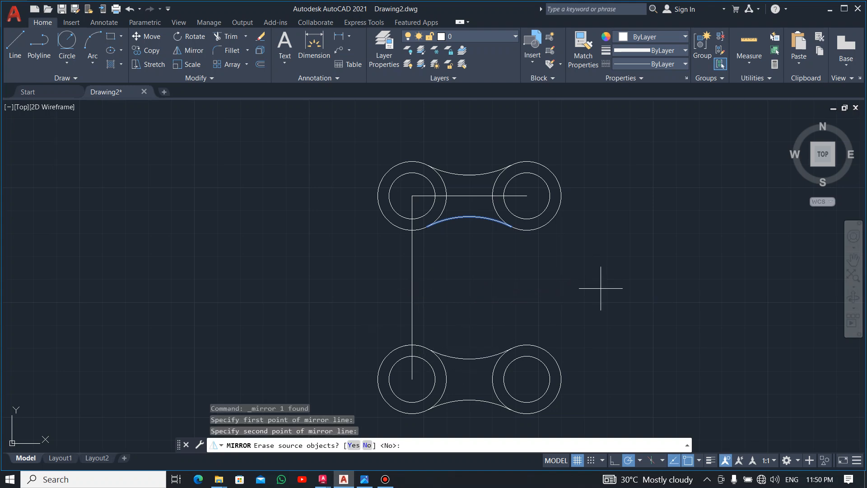
{"action": "left_click", "coordinate": [374, 442]}
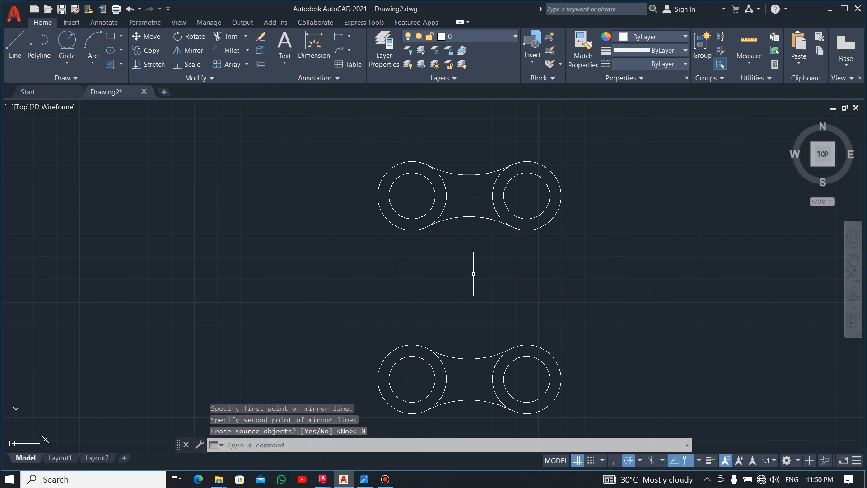
Step: Check the side arc's radius in the reference image and draw a radius 50 circle tangent to the two left outer circles
{"action": "key", "text": "alt+Tab"}
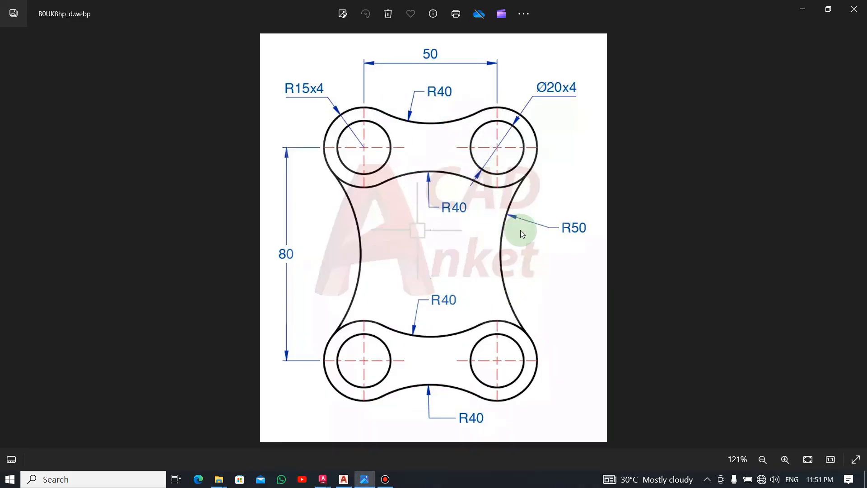
{"action": "key", "text": "alt+Tab"}
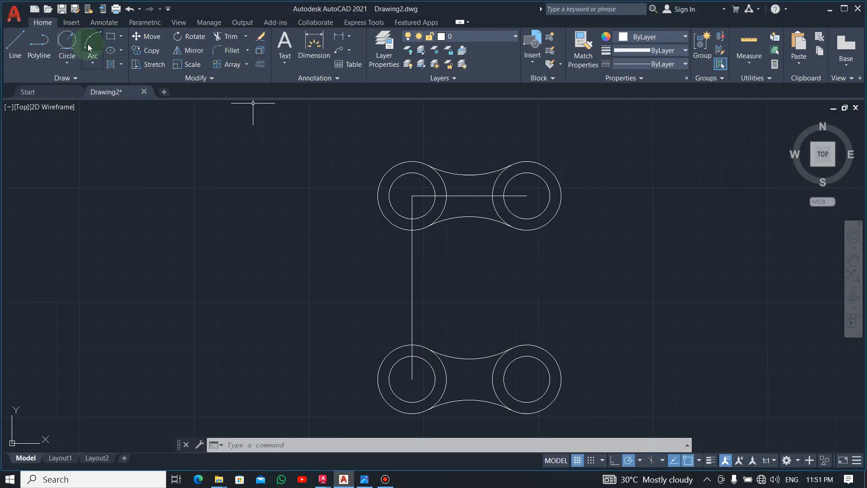
{"action": "left_click", "coordinate": [70, 43]}
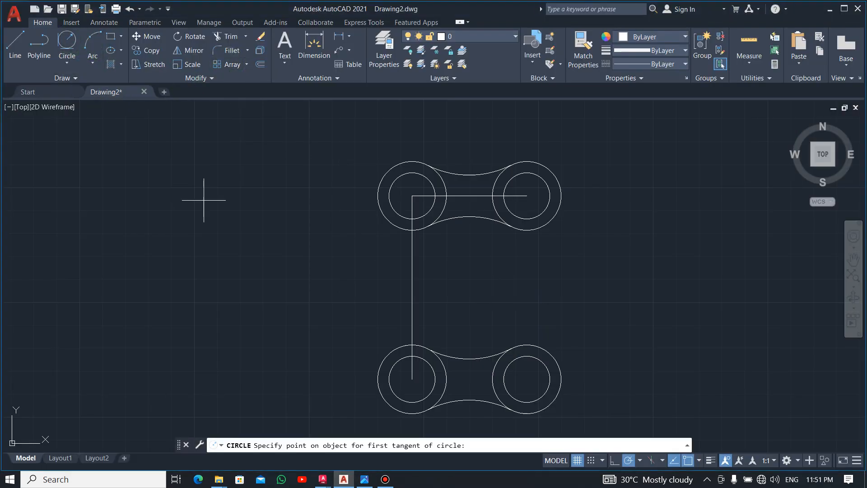
{"action": "left_click", "coordinate": [380, 215]}
{"action": "left_click", "coordinate": [395, 348]}
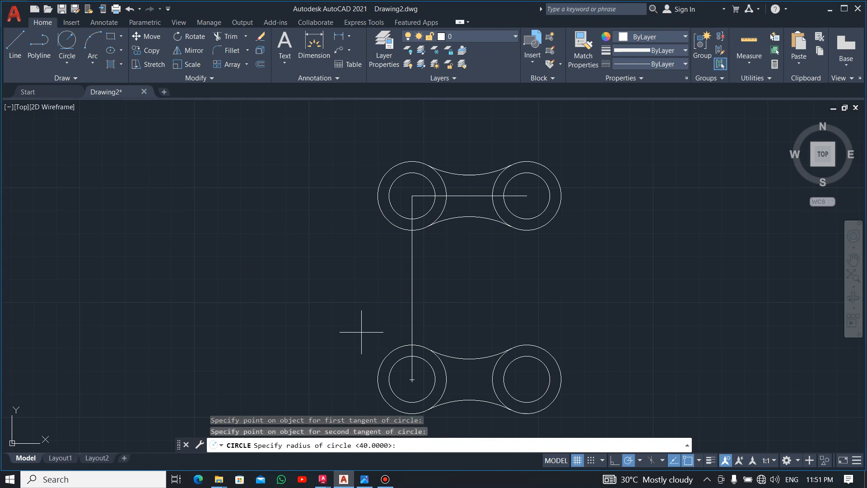
{"action": "key", "text": "Return"}
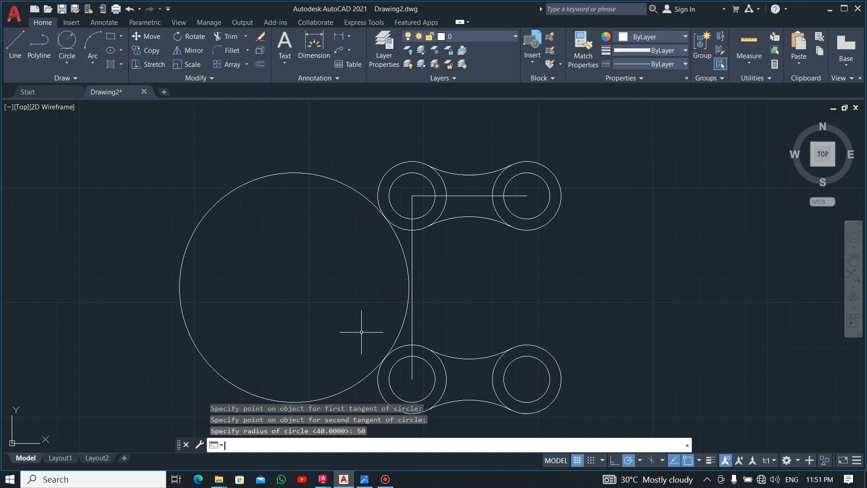
Step: Trim the outer portion of the radius 50 circle, leaving only the concave arc between the two left outer circles
{"action": "left_click", "coordinate": [229, 36]}
{"action": "left_click_drag", "start_coordinate": [297, 119], "coordinate": [271, 386]}
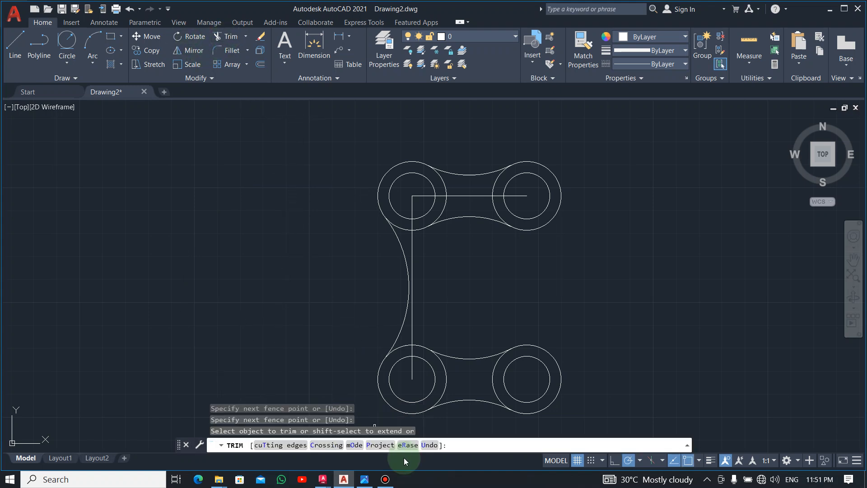
{"action": "key", "text": "Escape"}
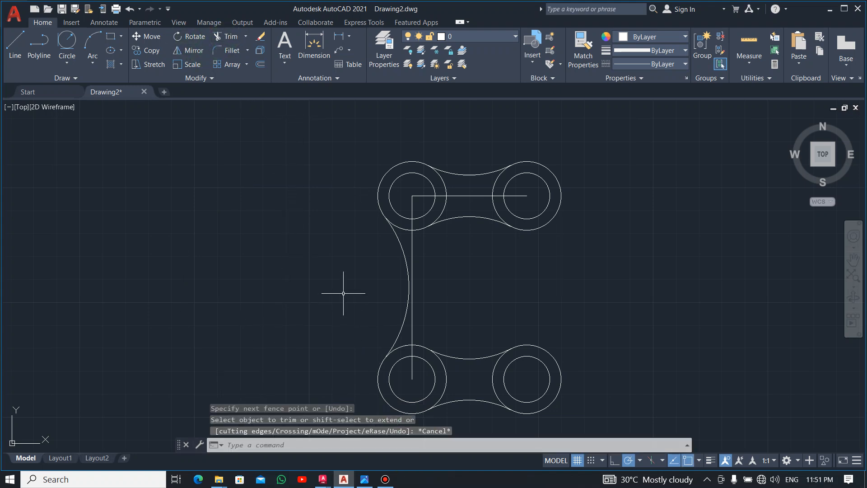
Step: Mirror the left radius 50 arc about a vertical axis through the bottom arc's midpoint, keeping the original
{"action": "left_click", "coordinate": [399, 246]}
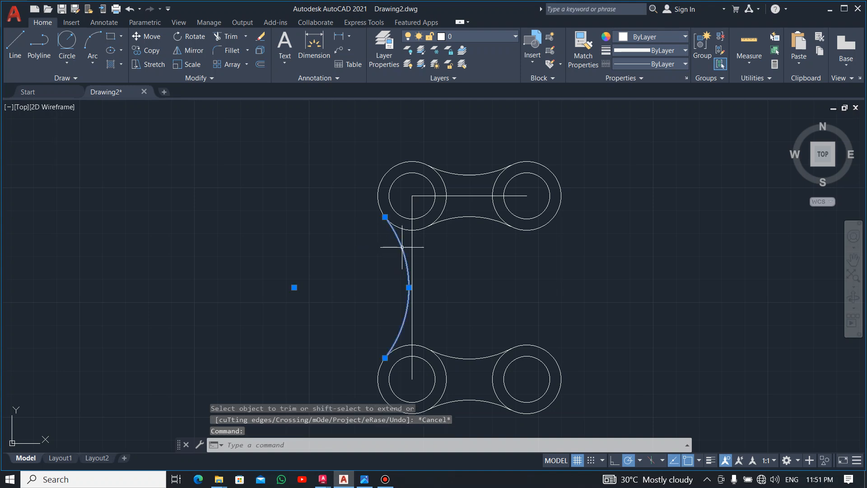
{"action": "left_click", "coordinate": [189, 50]}
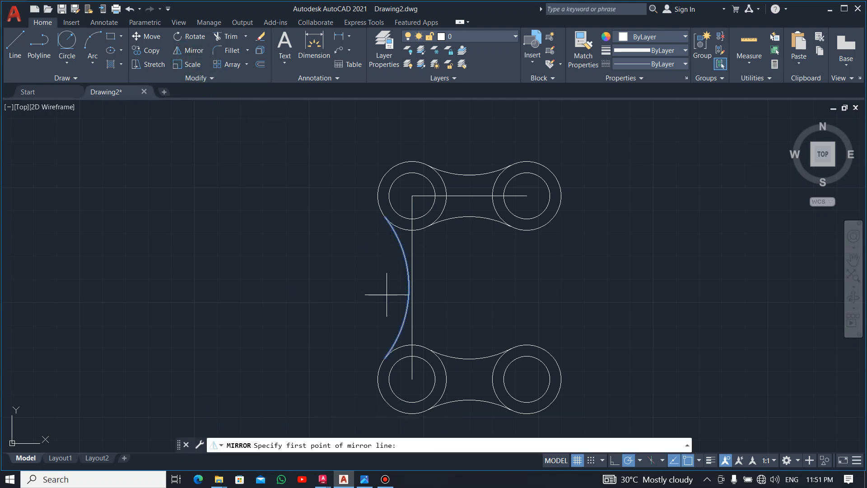
{"action": "left_click", "coordinate": [470, 399]}
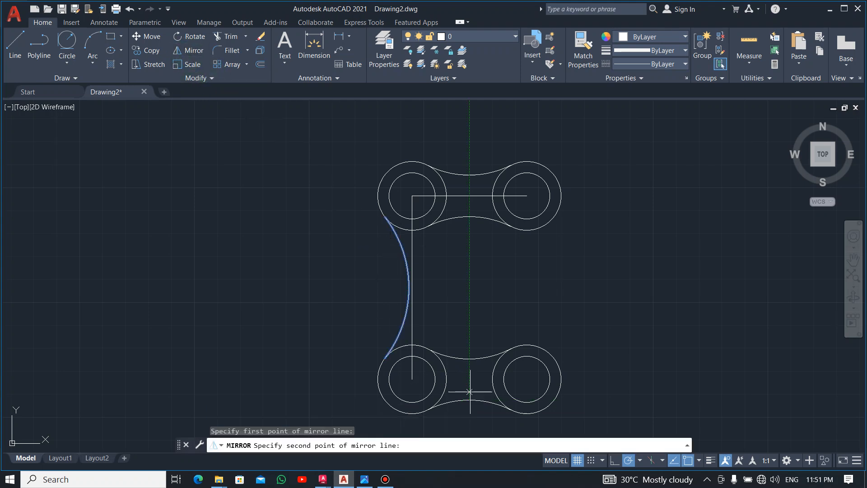
{"action": "left_click", "coordinate": [464, 241]}
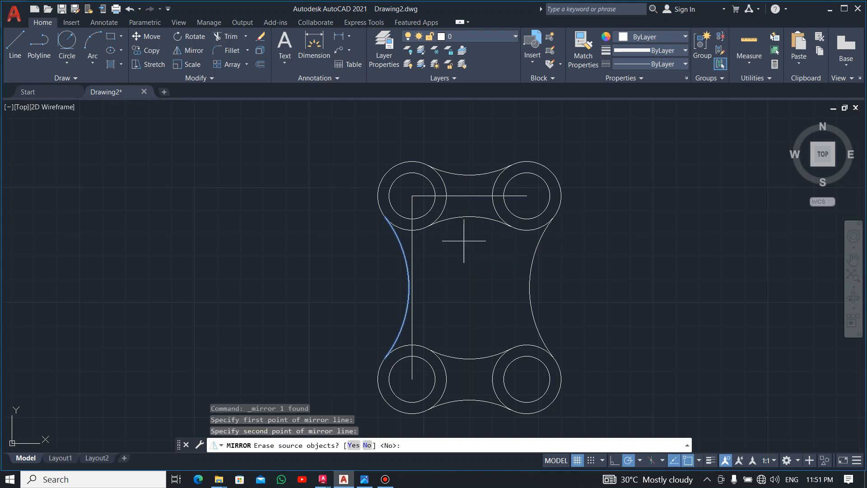
{"action": "left_click", "coordinate": [366, 446]}
{"action": "key", "text": "Escape"}
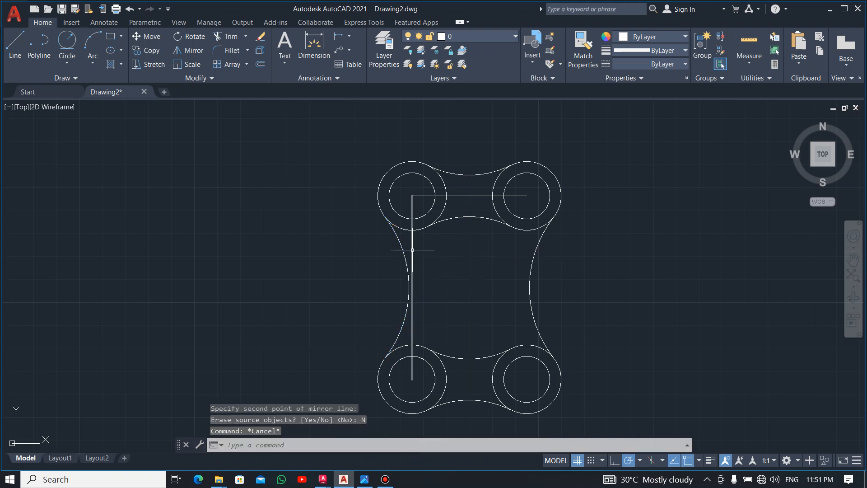
Step: Delete the vertical and horizontal construction lines joining the circle centres
{"action": "left_click", "coordinate": [412, 285]}
{"action": "left_click", "coordinate": [456, 196]}
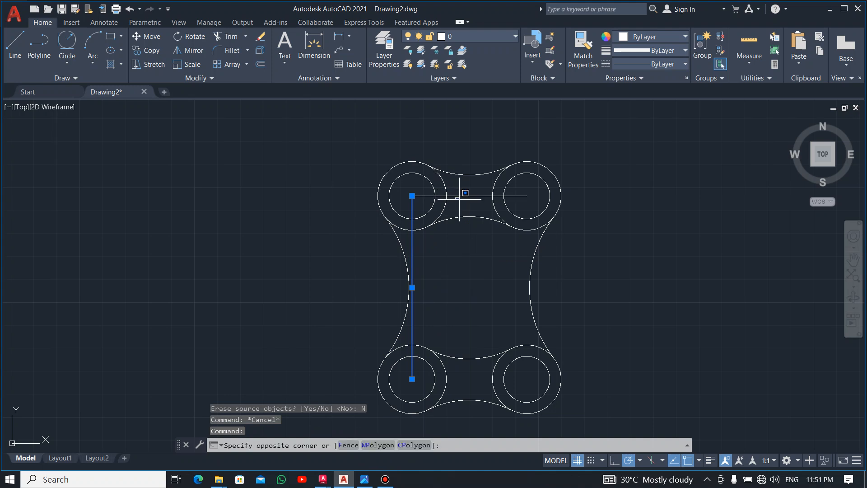
{"action": "left_click", "coordinate": [460, 198]}
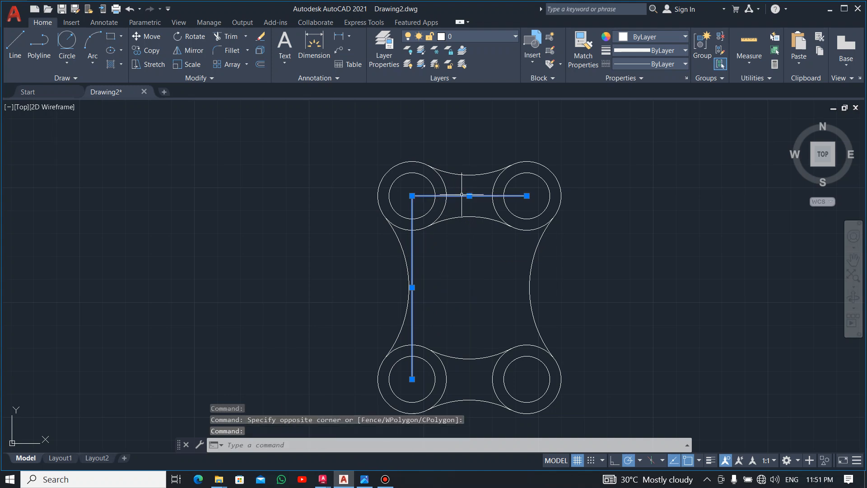
{"action": "key", "text": "Delete"}
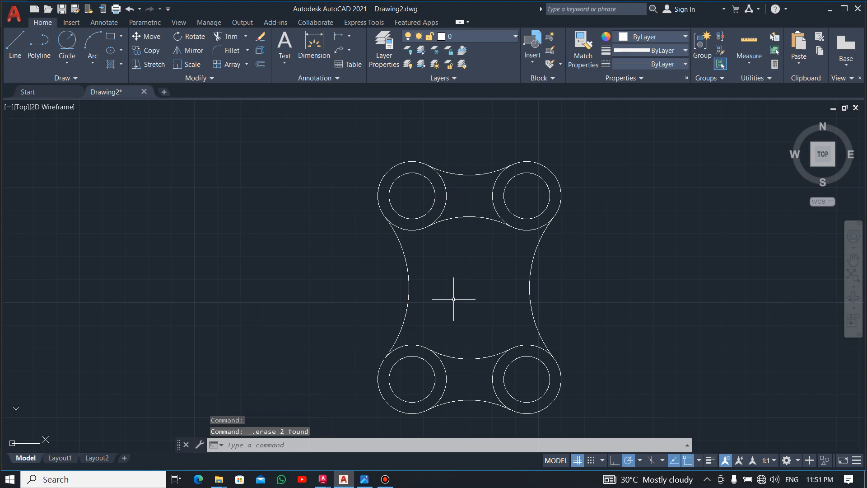
Step: Compare the finished plate outline, circles and arcs with the reference image
{"action": "key", "text": "alt+Tab"}
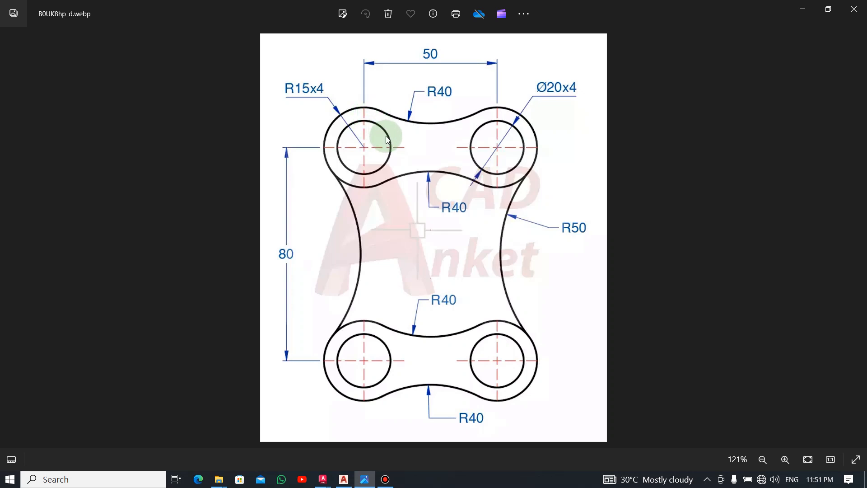
{"action": "key", "text": "alt+Tab"}
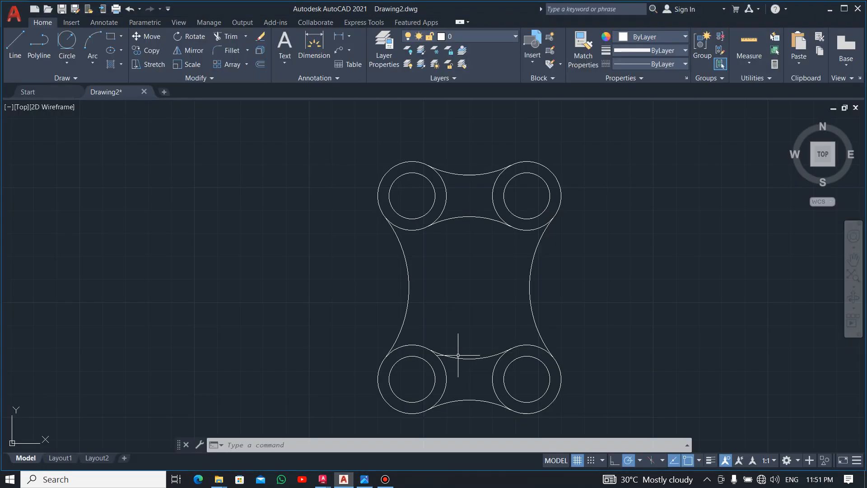
{"action": "key", "text": "alt+Tab"}
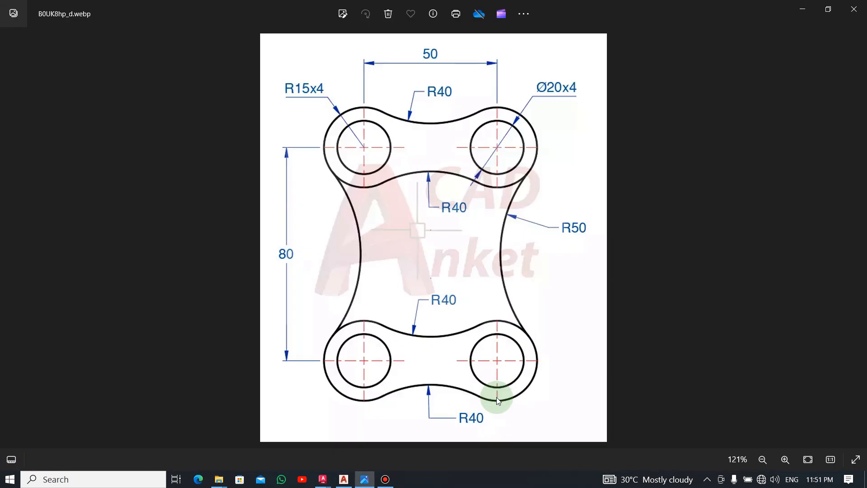
{"action": "key", "text": "alt+Tab"}
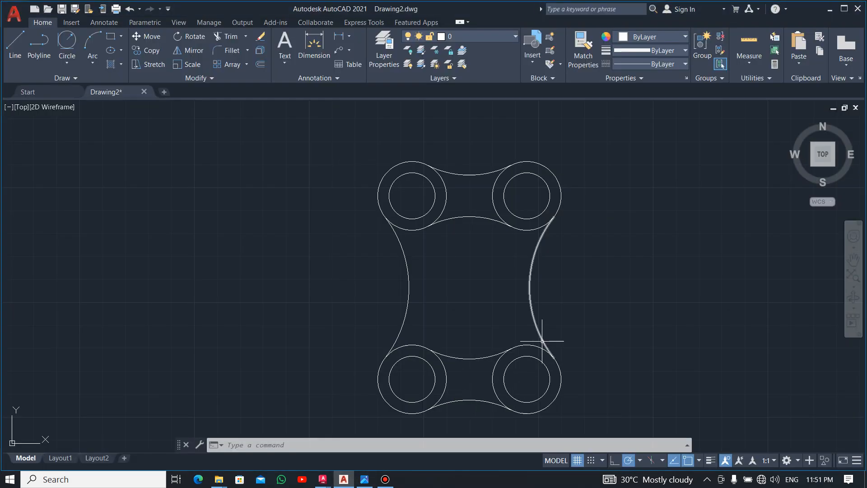
{"action": "key", "text": "alt+Tab"}
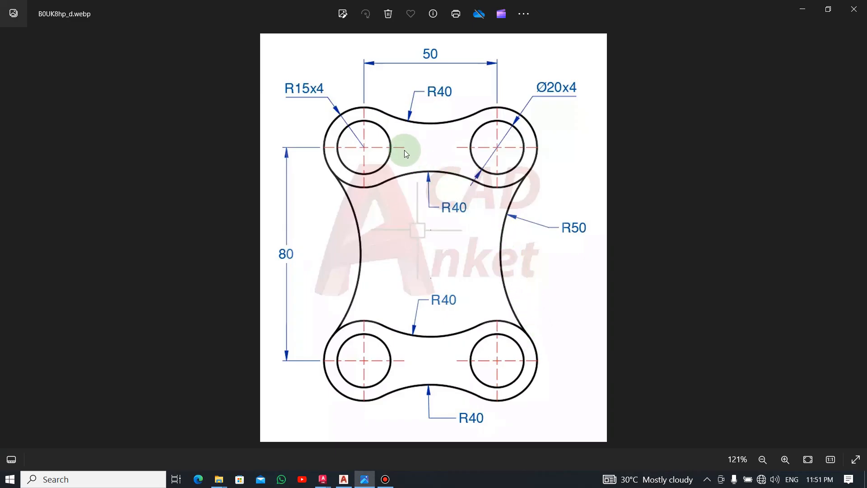
{"action": "key", "text": "alt+Tab"}
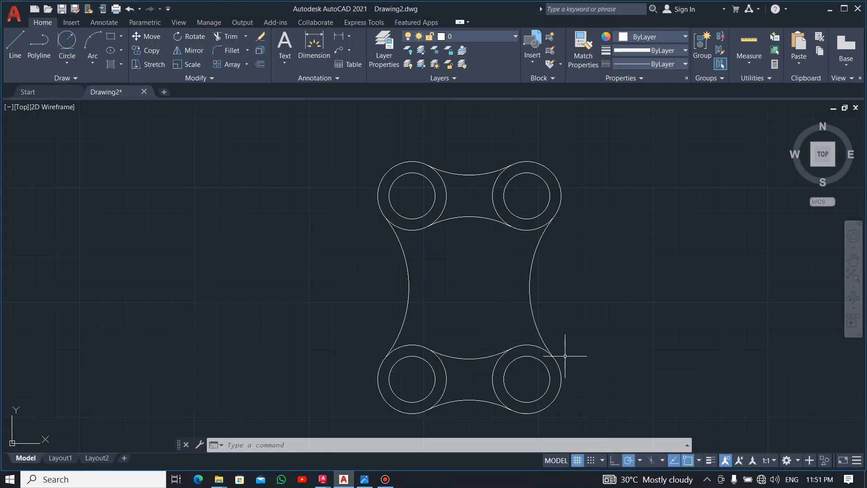
{"action": "key", "text": "alt+Tab"}
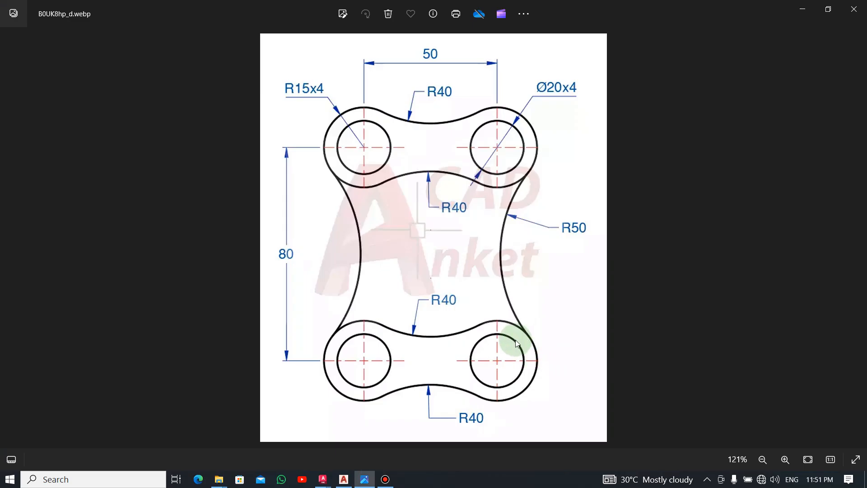
{"action": "key", "text": "alt+Tab"}
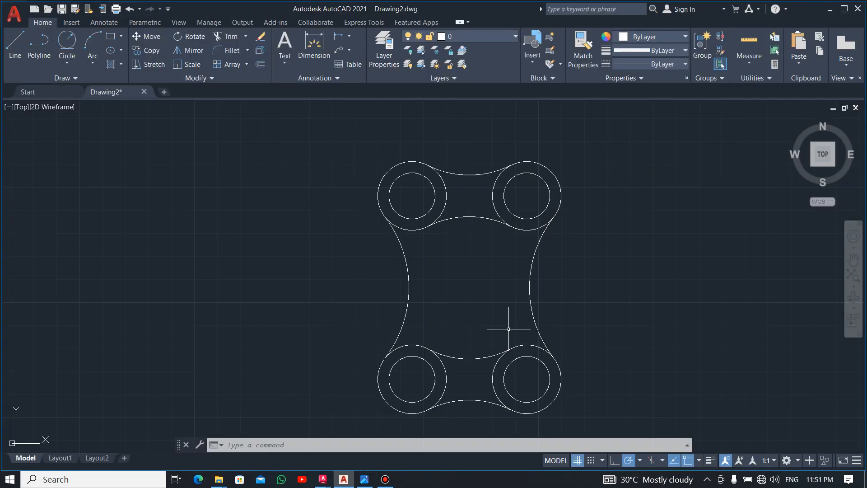
Step: Zoom to the drawing's extents and turn on lineweight display for the finished plate
{"action": "middle_click", "coordinate": [446, 274]}
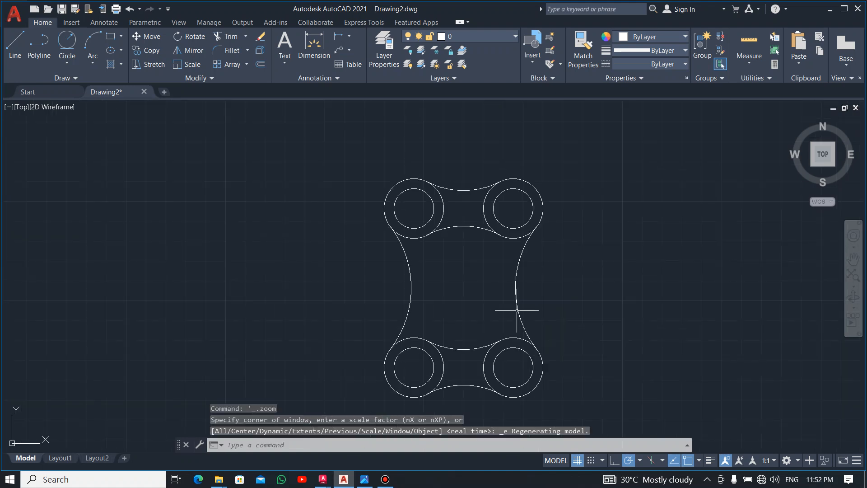
{"action": "left_click", "coordinate": [712, 463]}
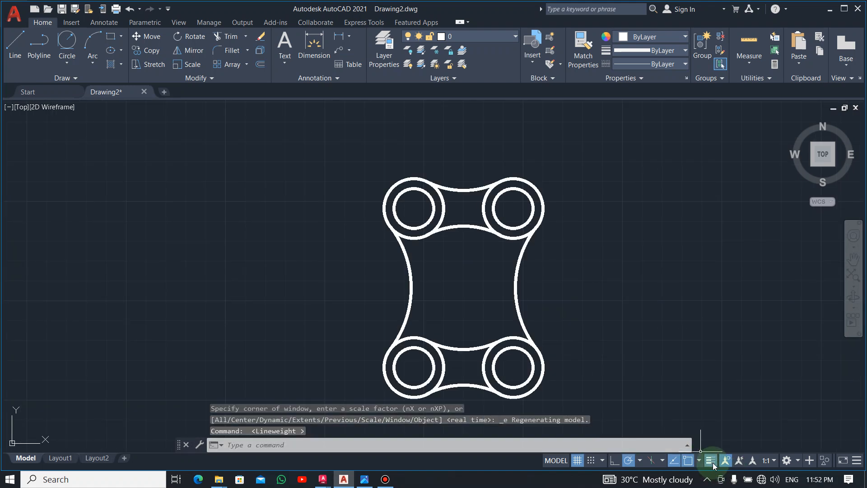
{"action": "scroll", "coordinate": [558, 370], "scroll_direction": "up", "scroll_amount": 2}
{"action": "scroll", "coordinate": [559, 372], "scroll_direction": "down", "scroll_amount": 2}
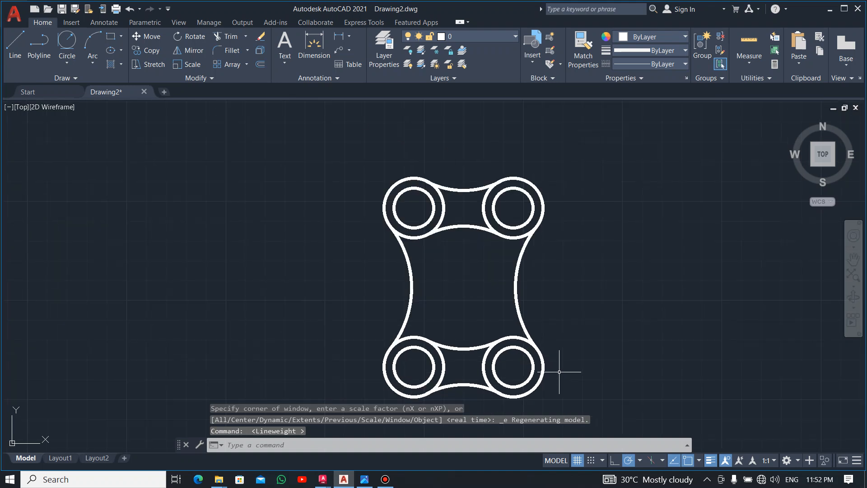
{"action": "mouse_move", "coordinate": [573, 296]}
{"action": "middle_mouse_down"}
{"action": "mouse_move", "coordinate": [481, 271]}
{"action": "mouse_move", "coordinate": [497, 275]}
{"action": "middle_mouse_up"}
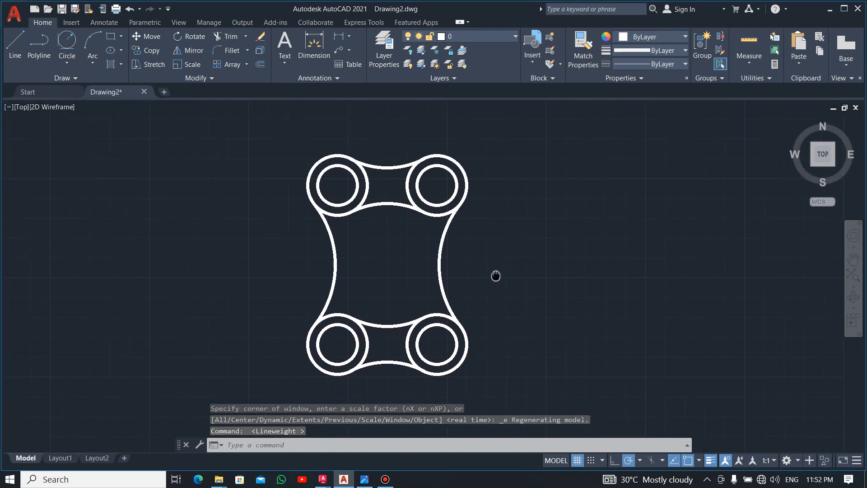